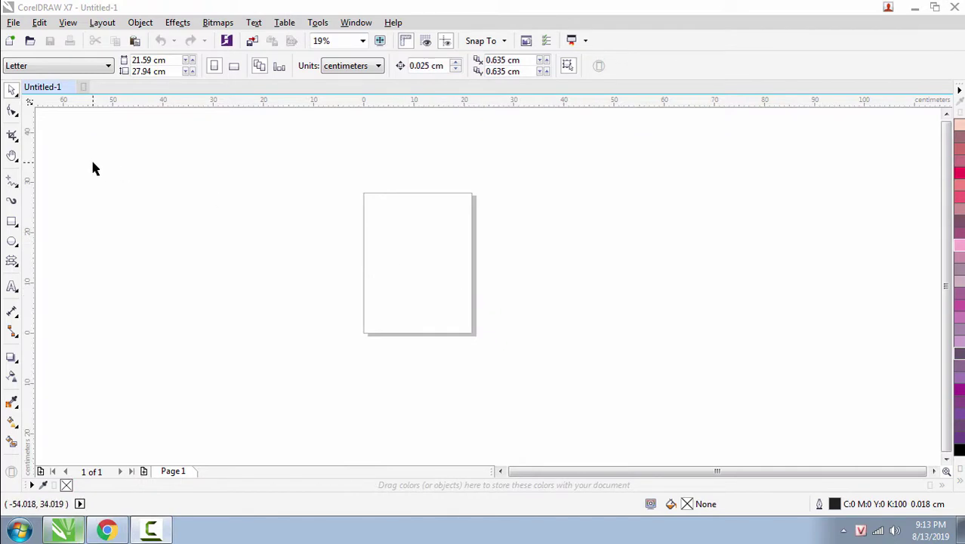
Import the 127187-hair-salon-99 photo and place it on the page about 22.6 cm square.
left_click(13, 23)
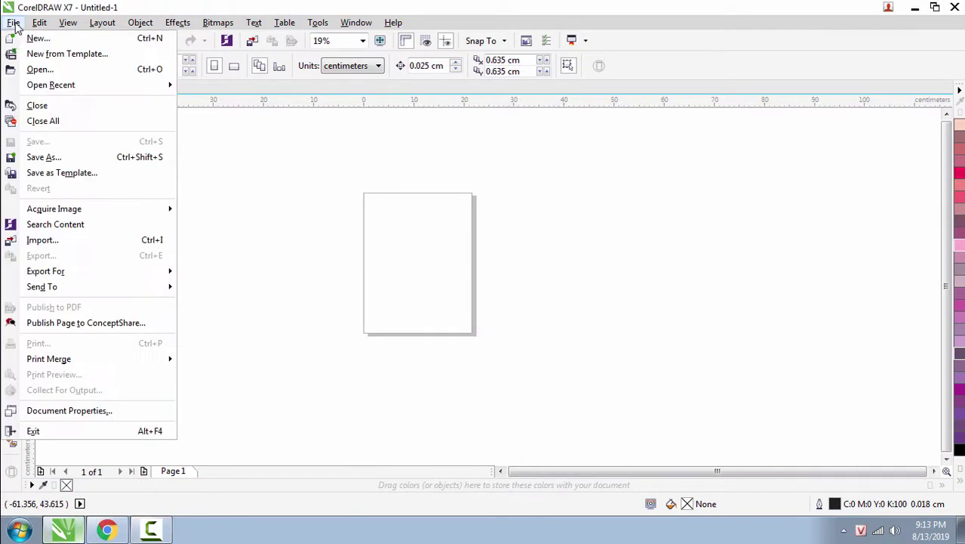
left_click(149, 243)
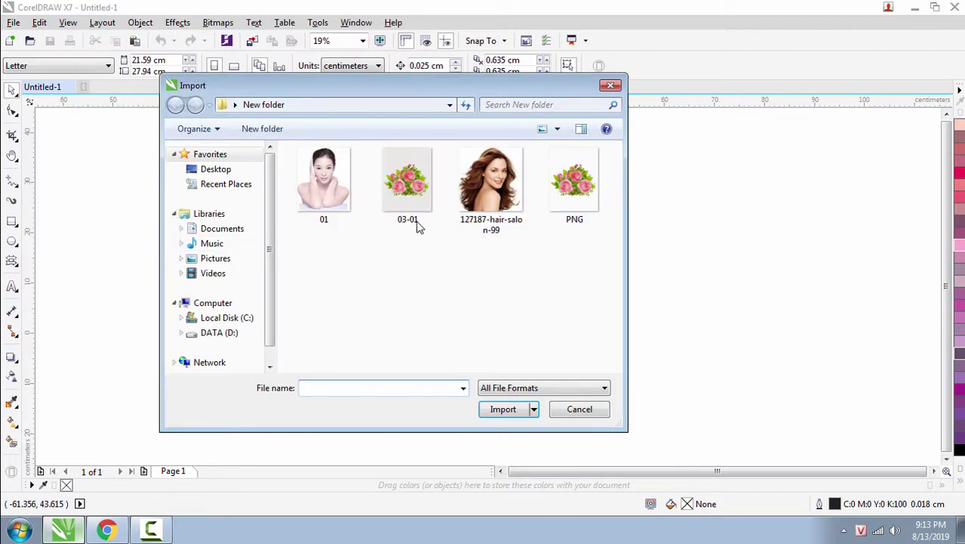
left_click(491, 185)
left_click(503, 408)
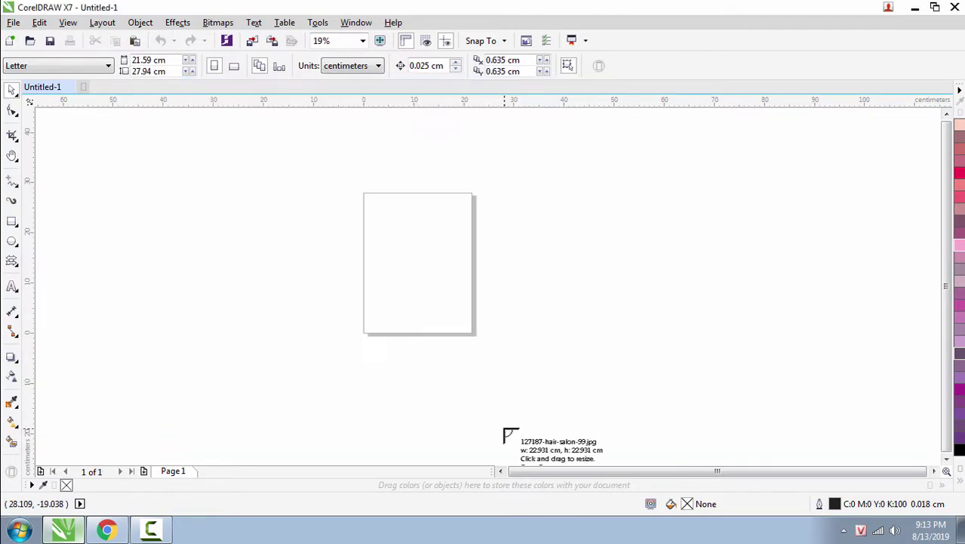
left_click_drag(364, 192, 477, 343)
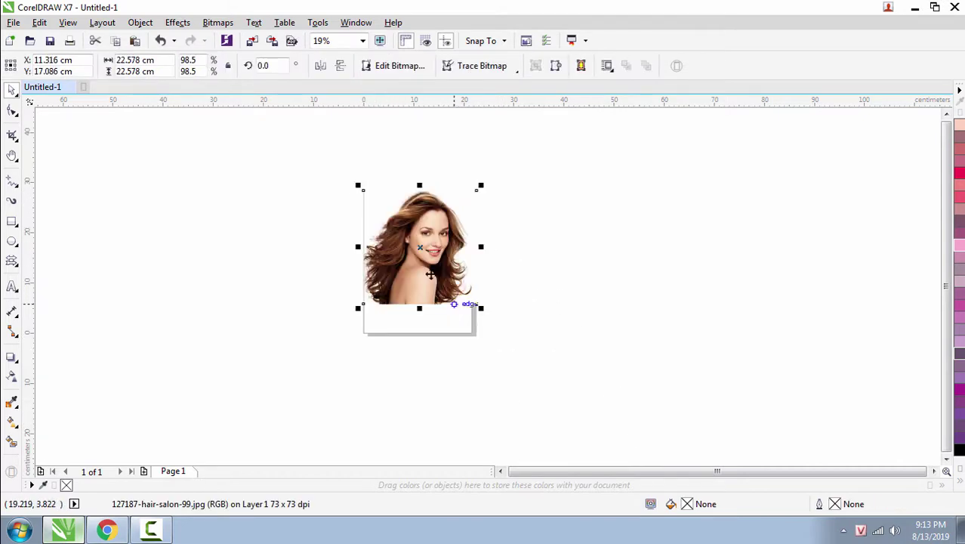
scroll(430, 275, "up", 2)
scroll(430, 274, "down", 2)
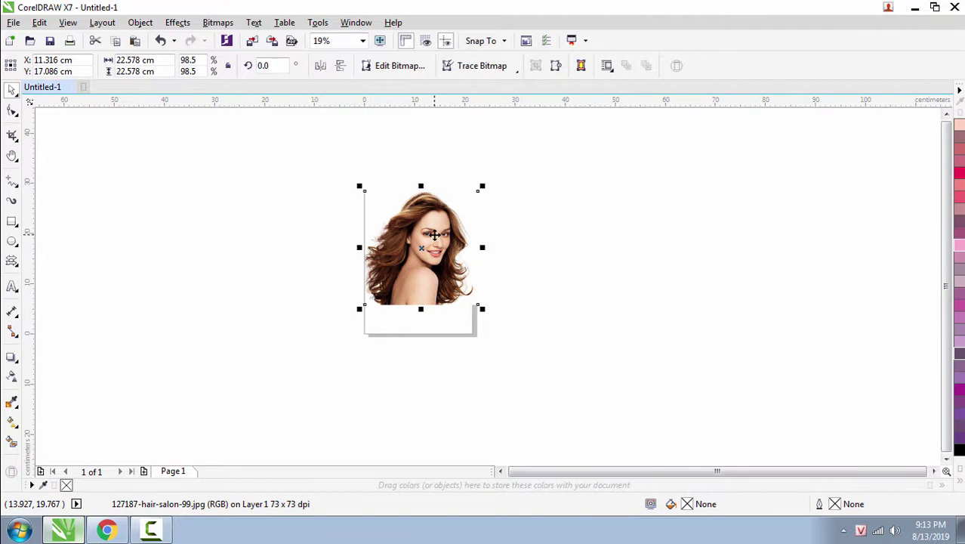
left_click(537, 214)
Draw a rectangle about 29.9 by 36.3 cm around the photo and fill it with pink (C:0 M:40 Y:0 K:0).
left_click(11, 223)
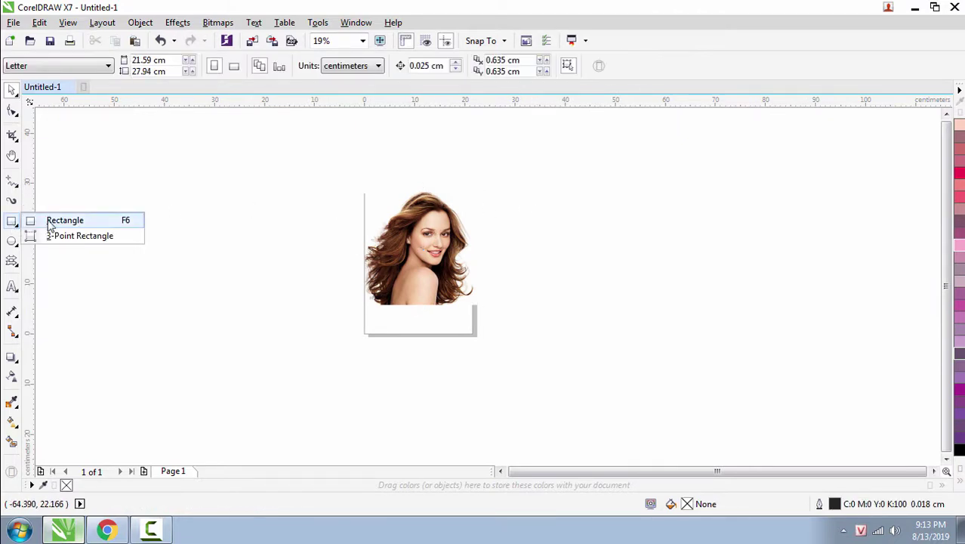
left_click(110, 225)
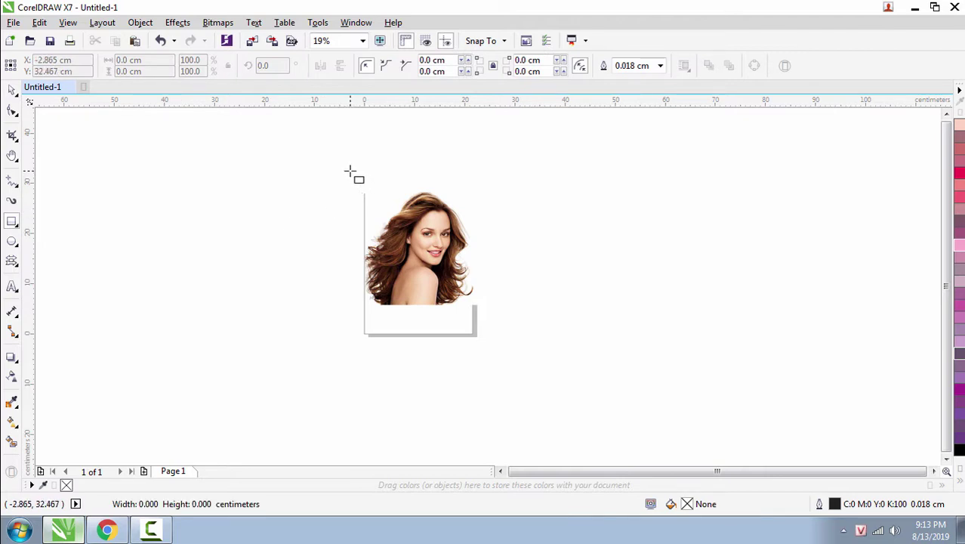
left_click_drag(350, 171, 500, 352)
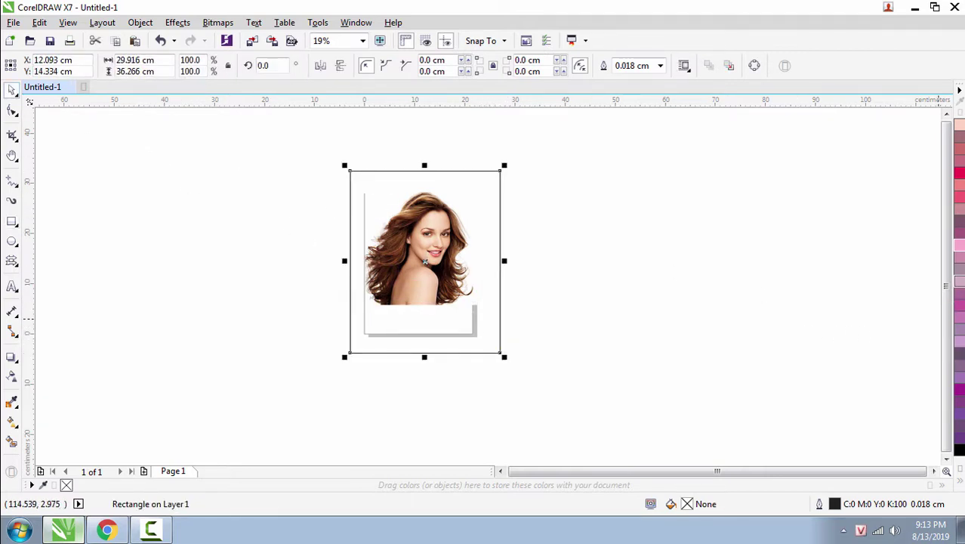
left_click(959, 246)
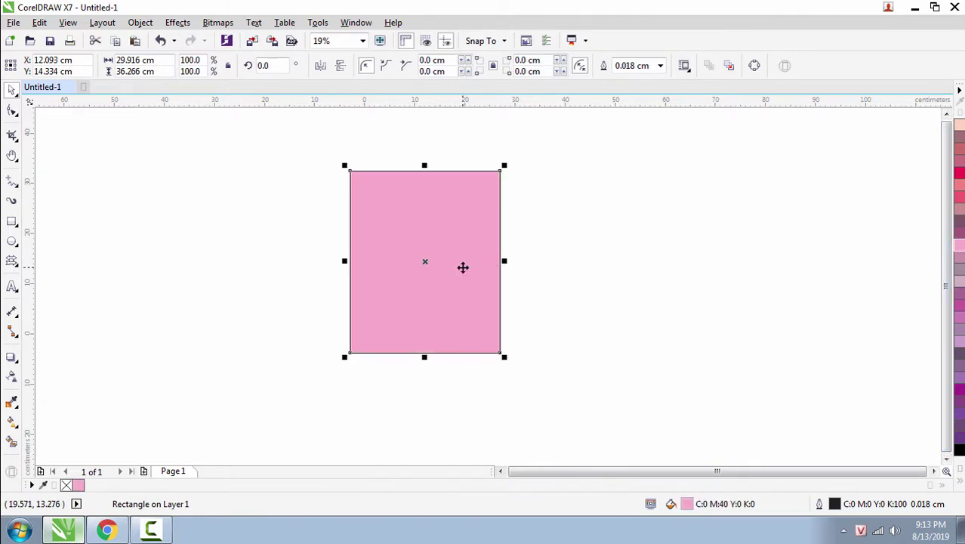
Send the pink rectangle to the back of the page, behind the photo.
right_click(463, 267)
mouse_move(503, 358)
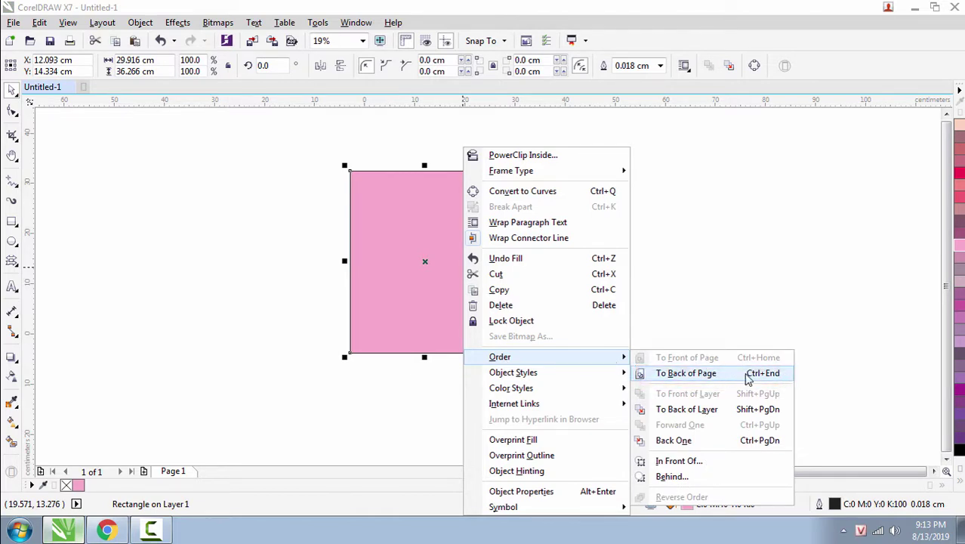
left_click(748, 378)
left_click(599, 286)
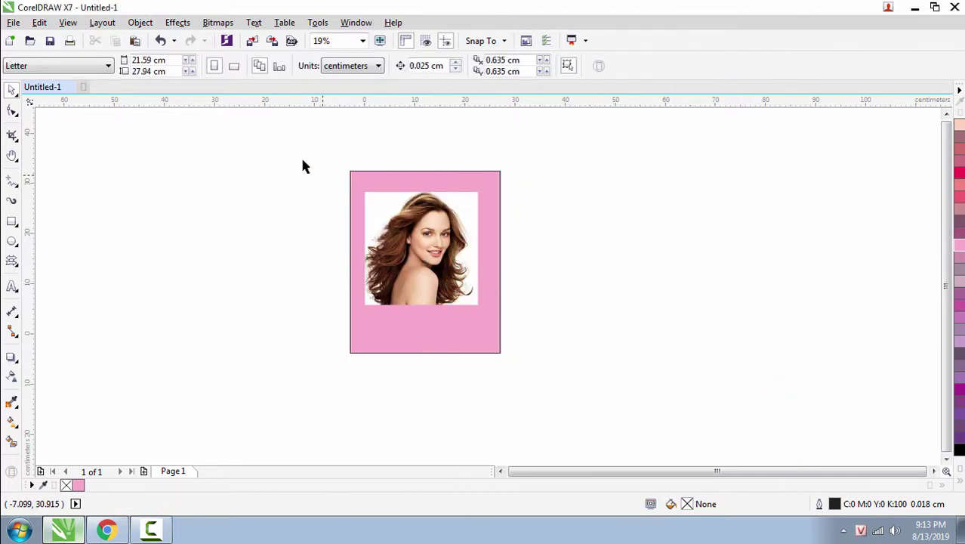
Align the centres of the photo and the pink rectangle horizontally and vertically.
left_click_drag(298, 155, 578, 392)
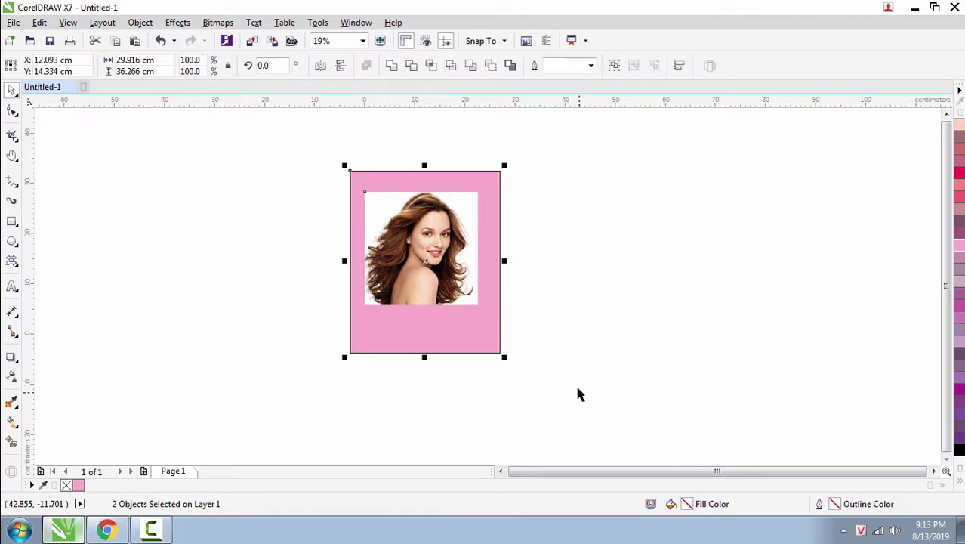
left_click(680, 66)
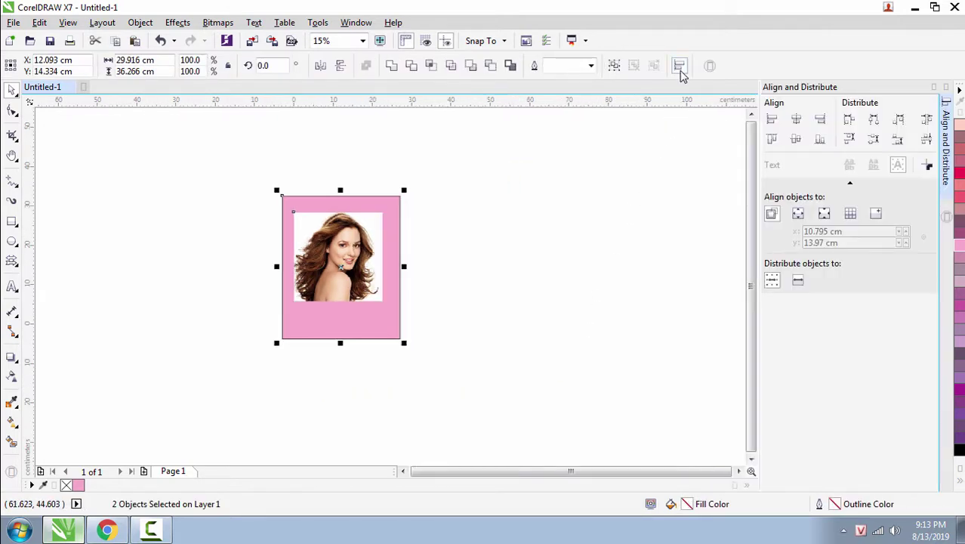
left_click(797, 121)
left_click(796, 140)
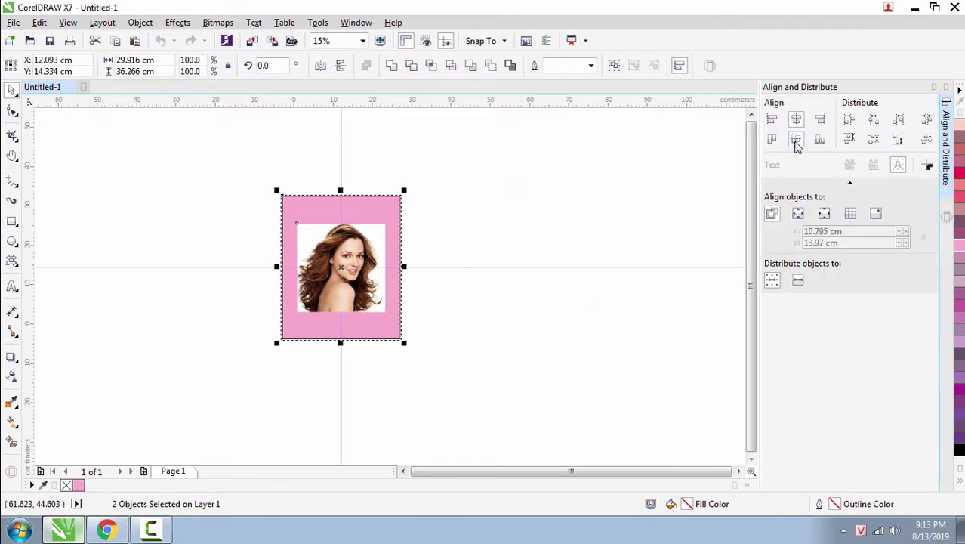
left_click(592, 199)
Close the alignment settings and remove the outline from the photo and the pink rectangle.
left_click_drag(478, 160, 215, 378)
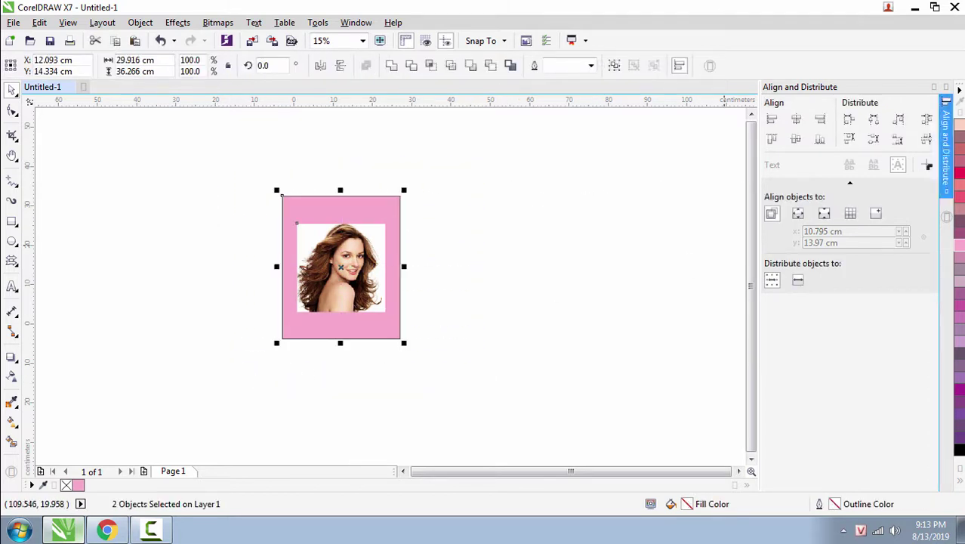
left_click(953, 90)
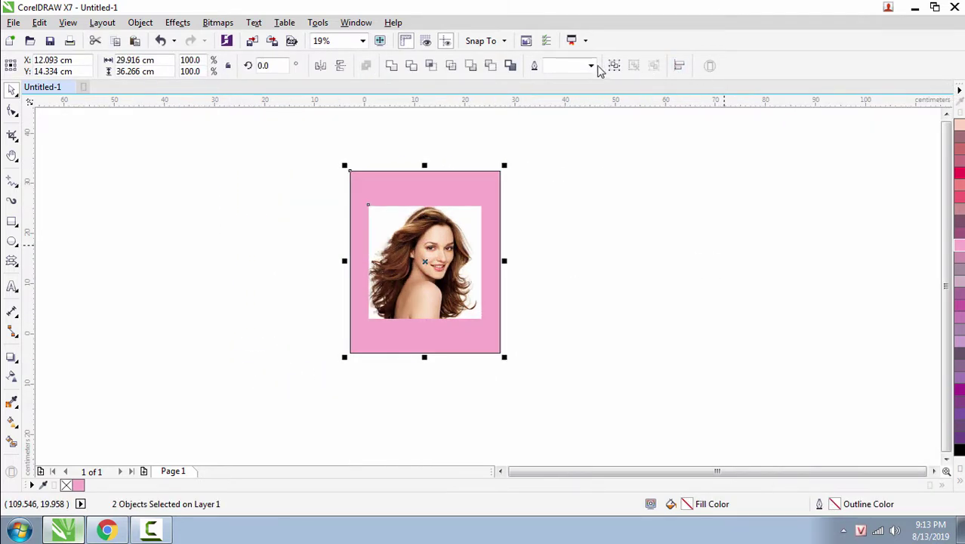
left_click(591, 66)
left_click(562, 78)
left_click(567, 213)
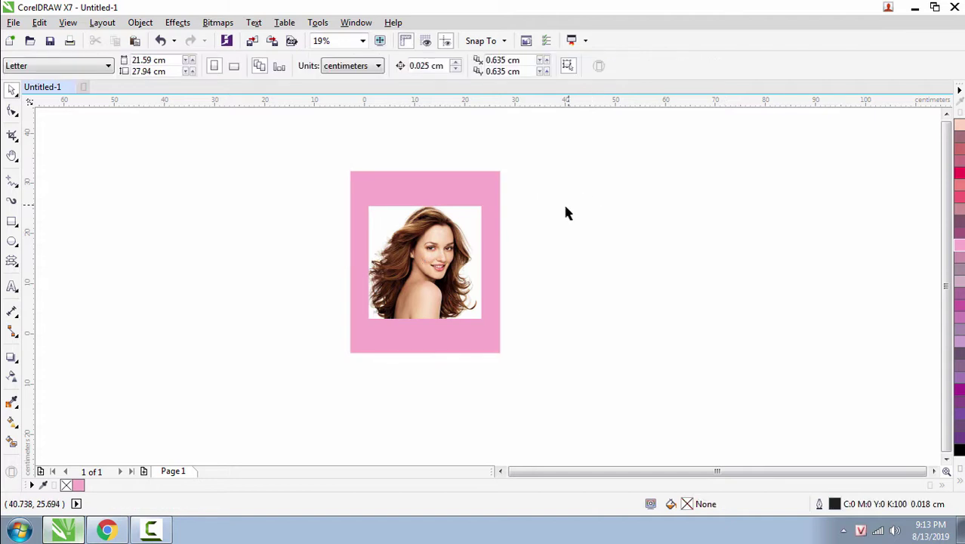
Enlarge the photo proportionally from its centre to about 27.7 cm square.
scroll(465, 240, "up", 2)
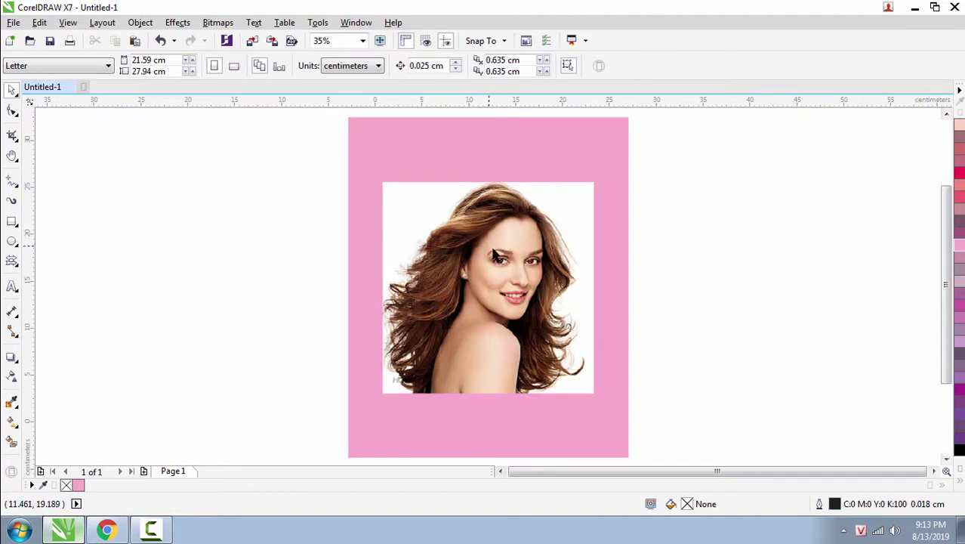
left_click(465, 243)
left_click_drag(601, 400, 624, 425)
left_click(680, 358)
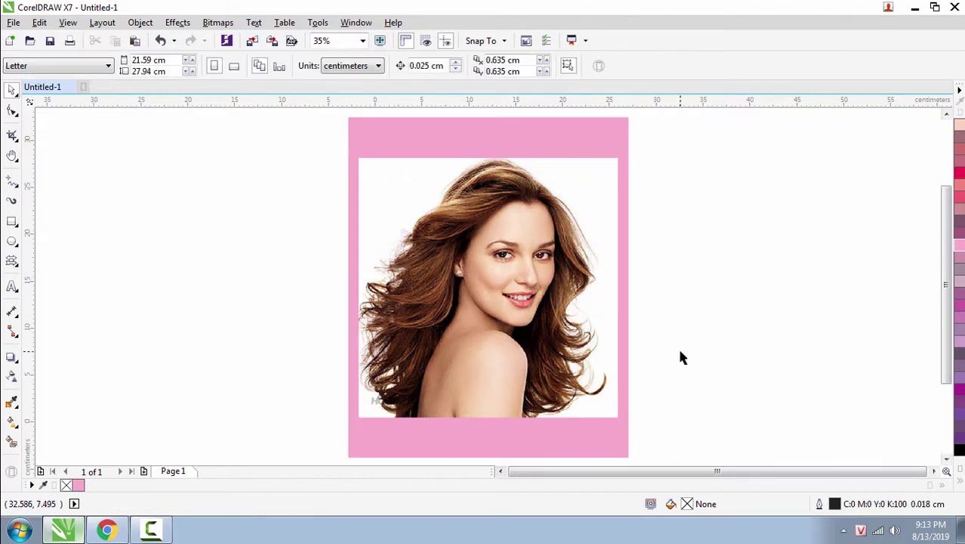
Open the photo for bitmap editing in Corel PHOTO-PAINT and maximize that window.
left_click(420, 281)
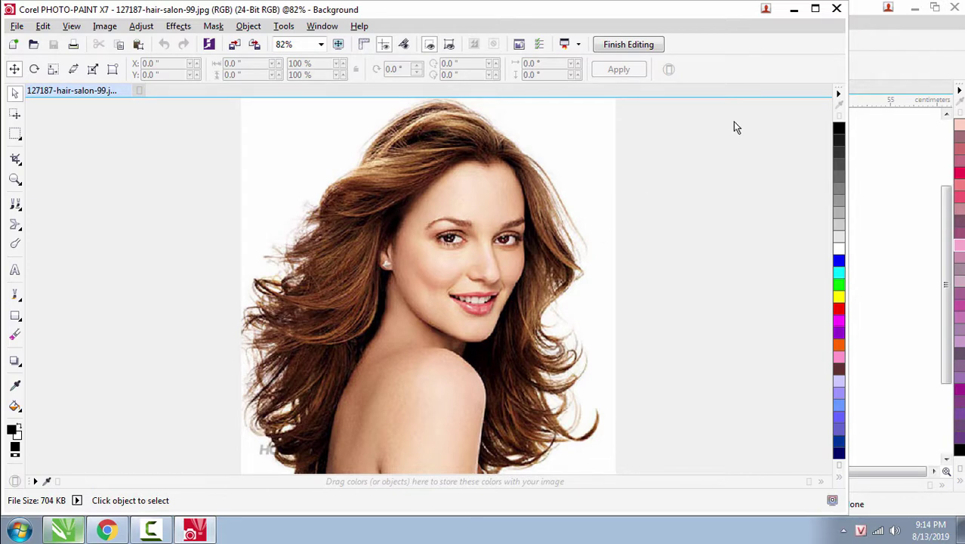
left_click(815, 10)
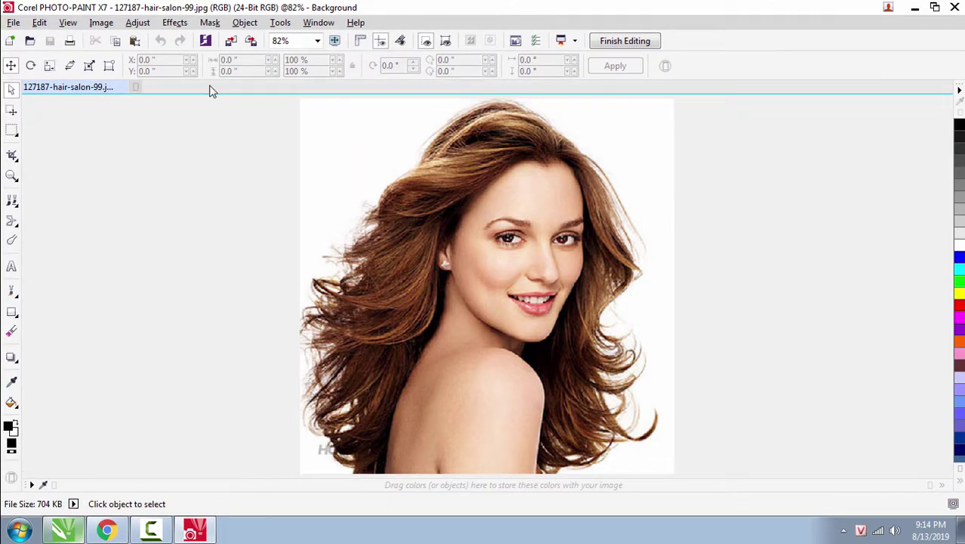
left_click_drag(455, 12, 451, 124)
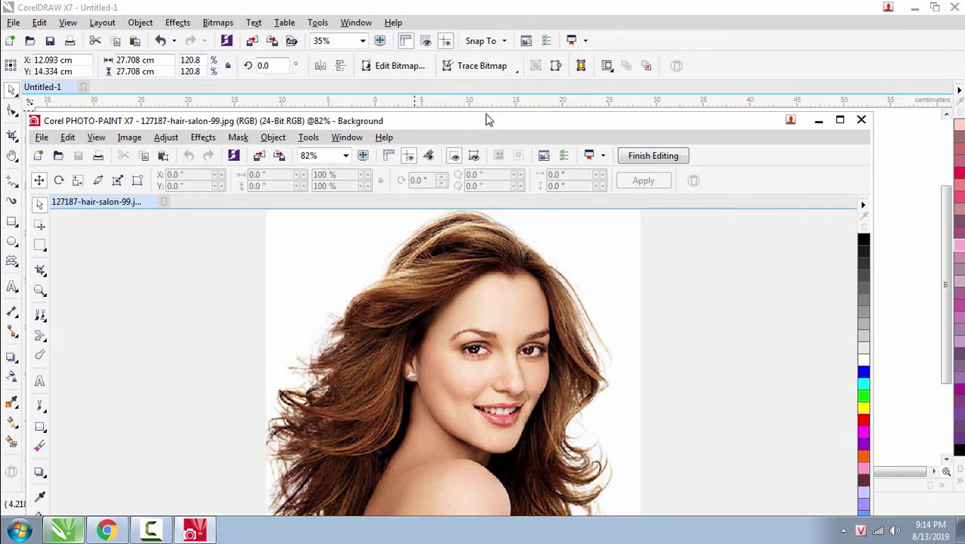
left_click_drag(487, 120, 484, 31)
left_click(837, 32)
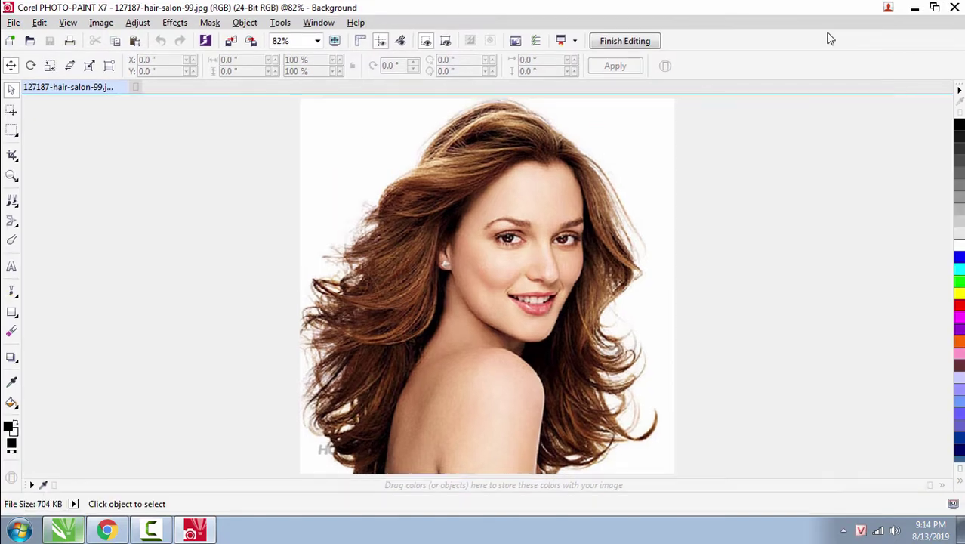
Open the Cutout Lab for the photo, with green as highlight colour, magenta as fill colour and a nib size of 60.
left_click(101, 22)
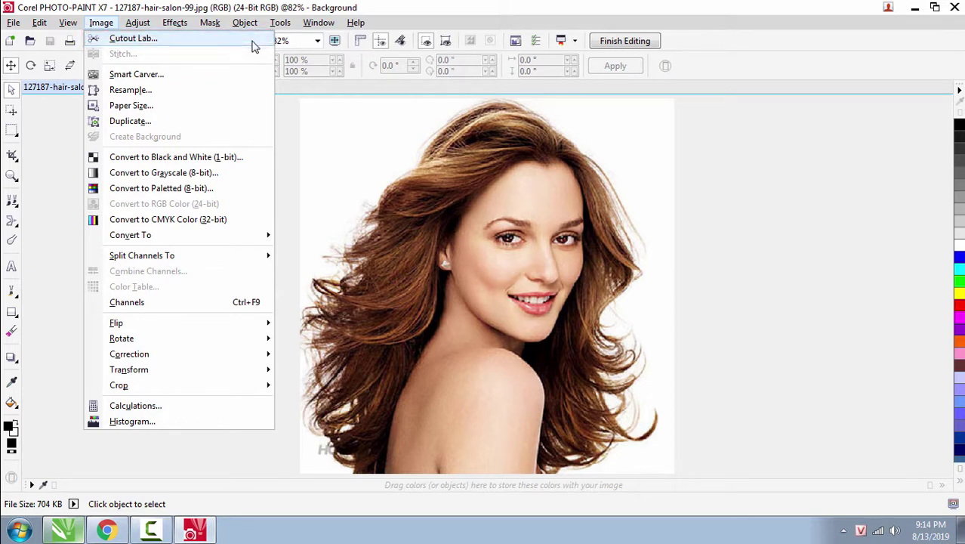
left_click(253, 42)
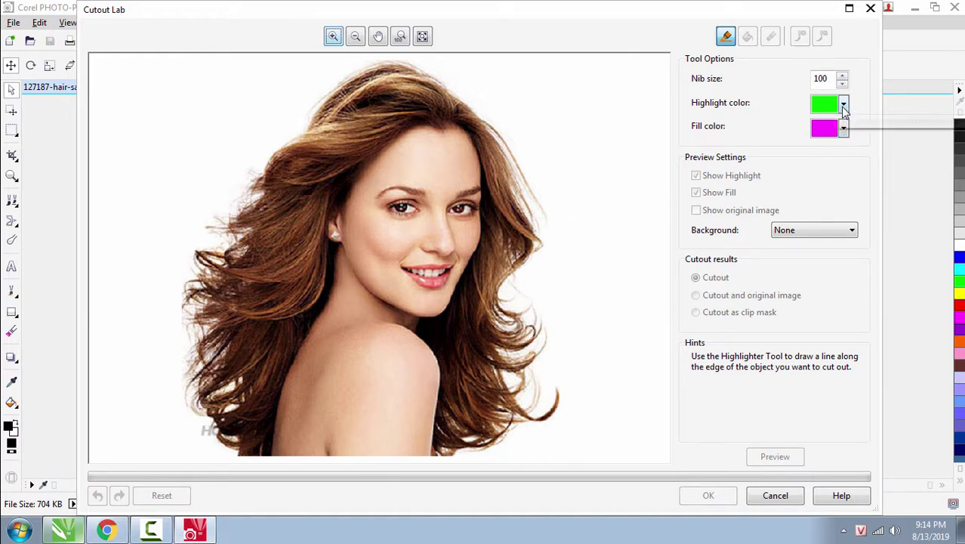
left_click(844, 106)
left_click(830, 123)
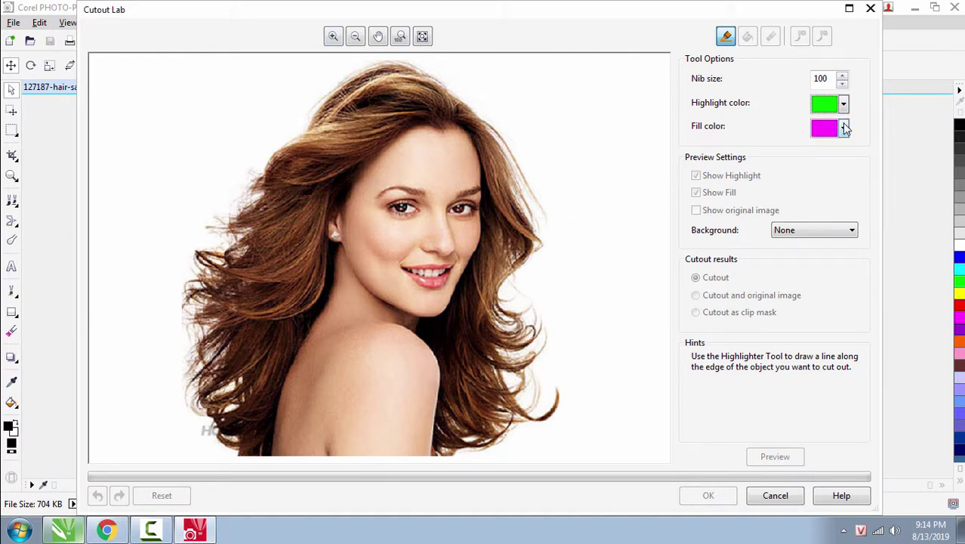
left_click(844, 128)
left_click(861, 144)
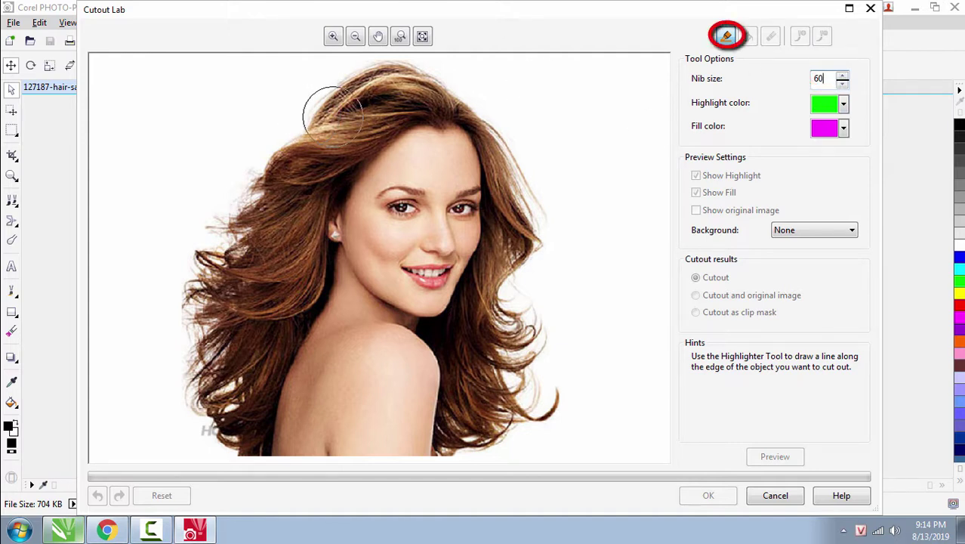
Trace a closed highlight around the woman's hair and along the photo's bottom edge with the Highlighter tool.
scroll(378, 212, "down", 1)
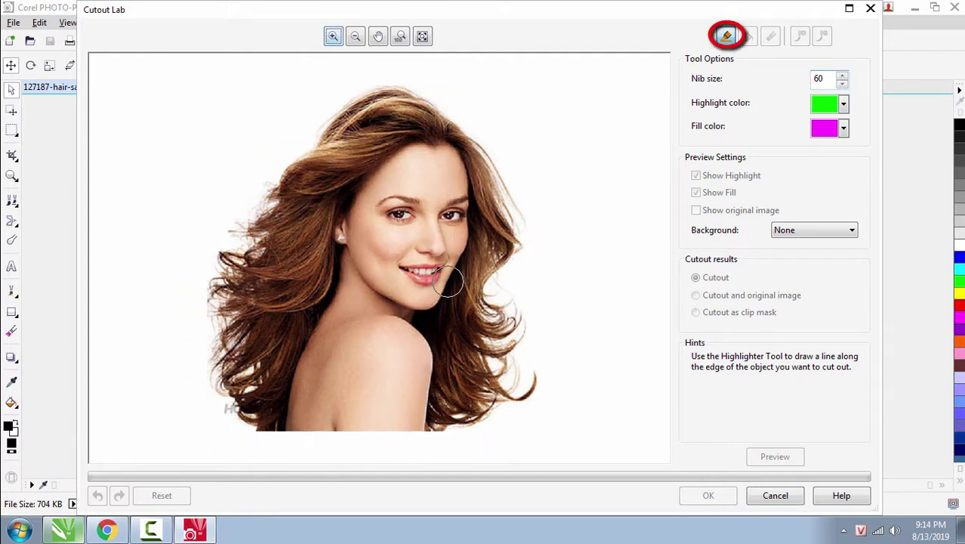
scroll(295, 151, "up", 1)
scroll(257, 177, "down", 1)
scroll(252, 180, "up", 1)
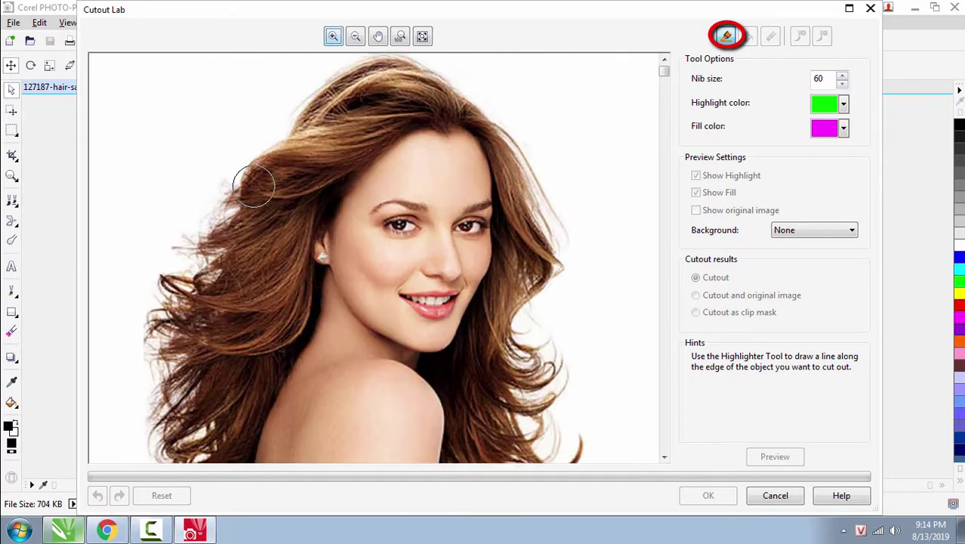
scroll(274, 133, "down", 1)
scroll(347, 174, "up", 1)
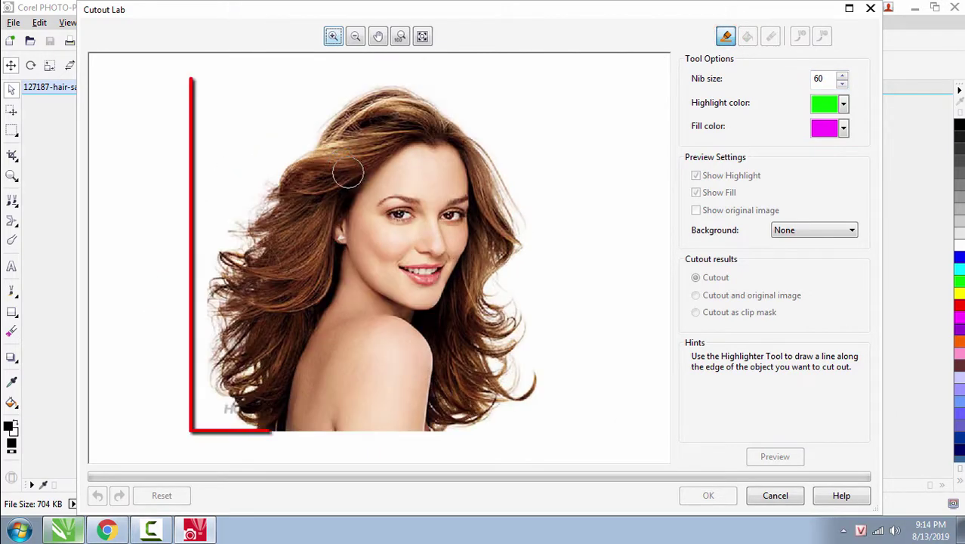
left_click(327, 105)
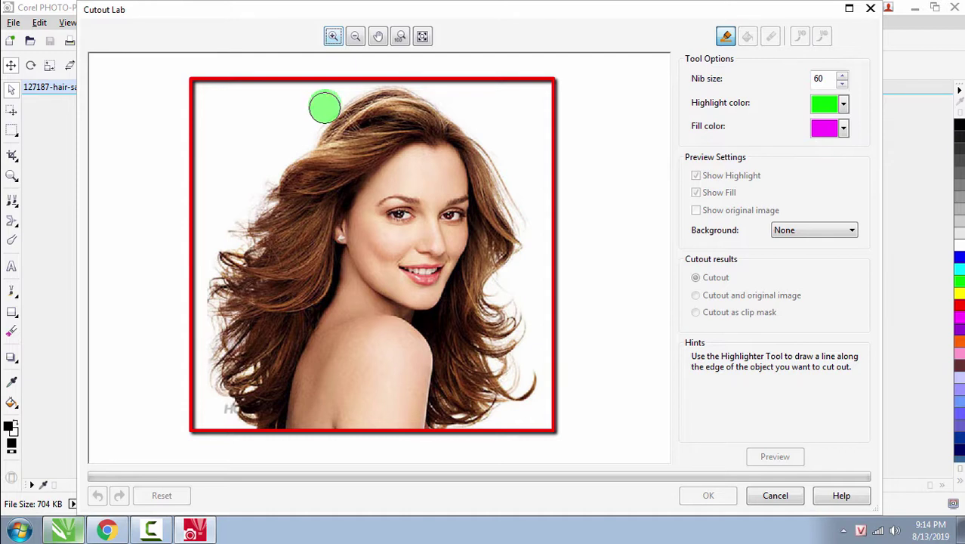
mouse_move(325, 107)
left_mouse_down()
mouse_move(234, 225)
mouse_move(251, 238)
mouse_move(215, 249)
mouse_move(229, 265)
mouse_move(211, 295)
mouse_move(212, 326)
mouse_move(222, 318)
mouse_move(212, 386)
mouse_move(245, 427)
mouse_move(228, 404)
mouse_move(245, 375)
left_mouse_up()
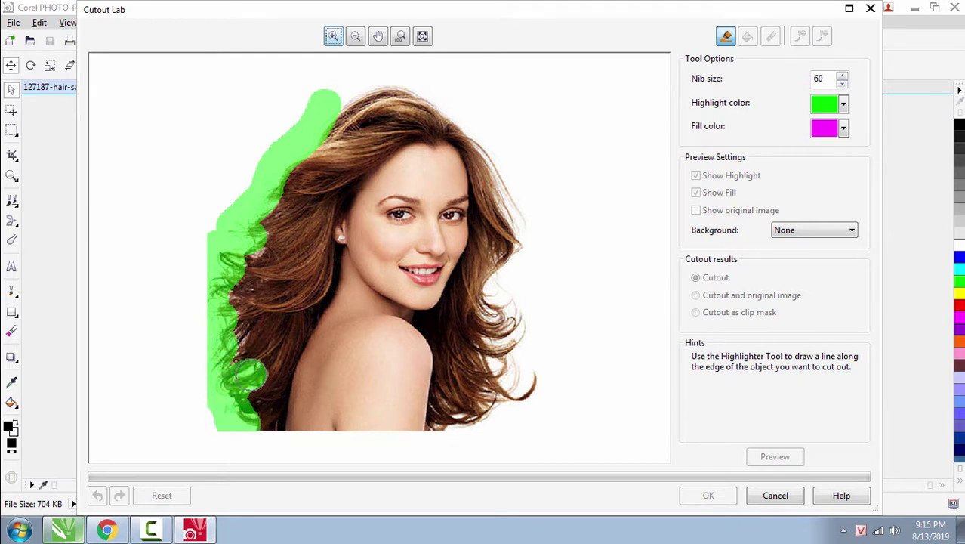
mouse_move(240, 417)
left_mouse_down()
mouse_move(328, 446)
mouse_move(428, 444)
mouse_move(495, 408)
mouse_move(500, 393)
mouse_move(528, 388)
mouse_move(495, 360)
mouse_move(521, 340)
mouse_move(496, 334)
mouse_move(495, 309)
mouse_move(499, 287)
mouse_move(516, 311)
mouse_move(508, 283)
mouse_move(532, 232)
mouse_move(492, 144)
mouse_move(421, 80)
mouse_move(335, 85)
left_mouse_up()
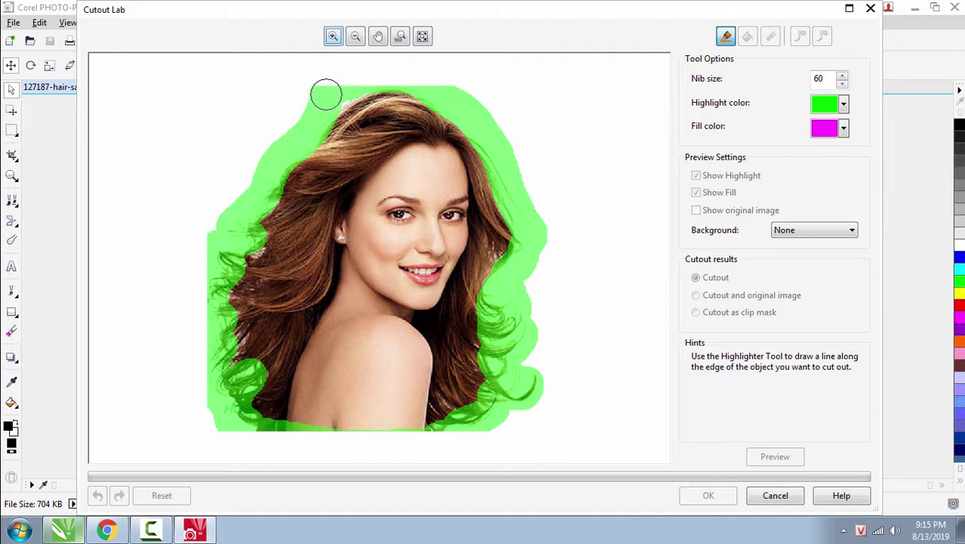
mouse_move(328, 96)
left_mouse_down()
mouse_move(351, 81)
mouse_move(411, 82)
left_mouse_up()
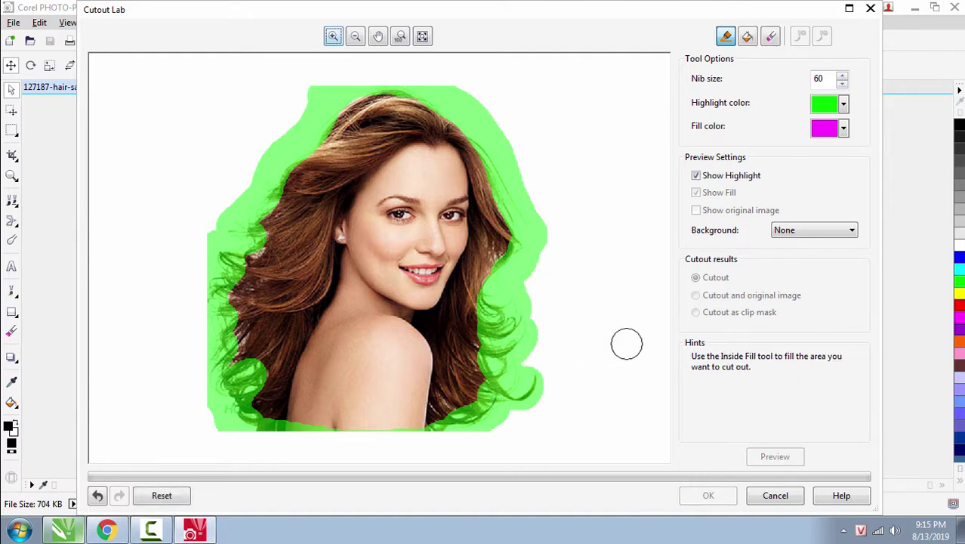
Fill the area inside the green highlight, preview the cutout, accept it as a plain cutout and deselect the resulting object.
left_click(748, 40)
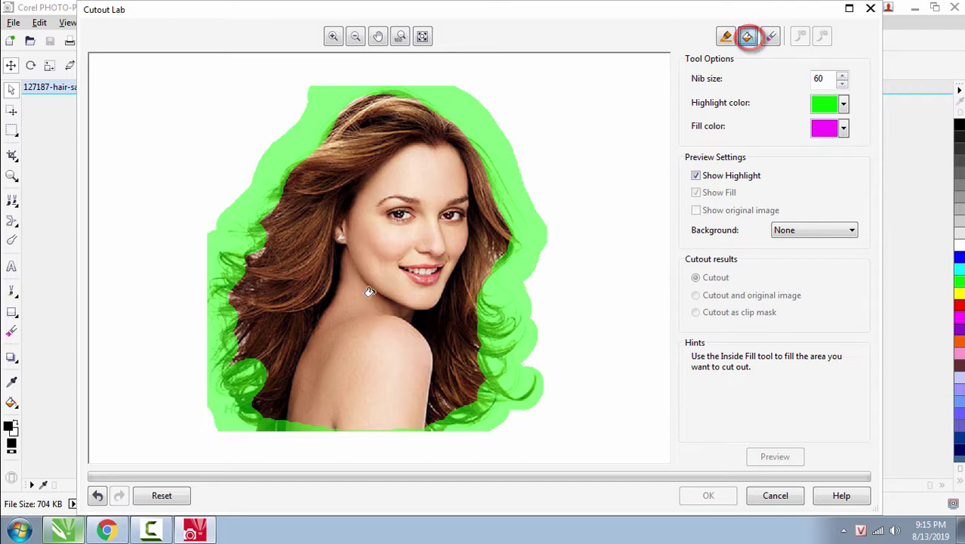
left_click(397, 368)
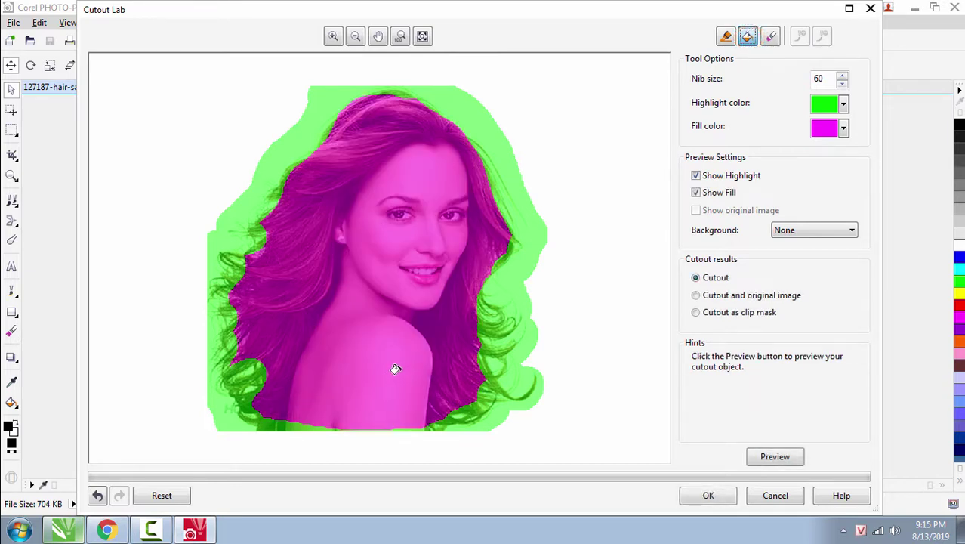
left_click(778, 457)
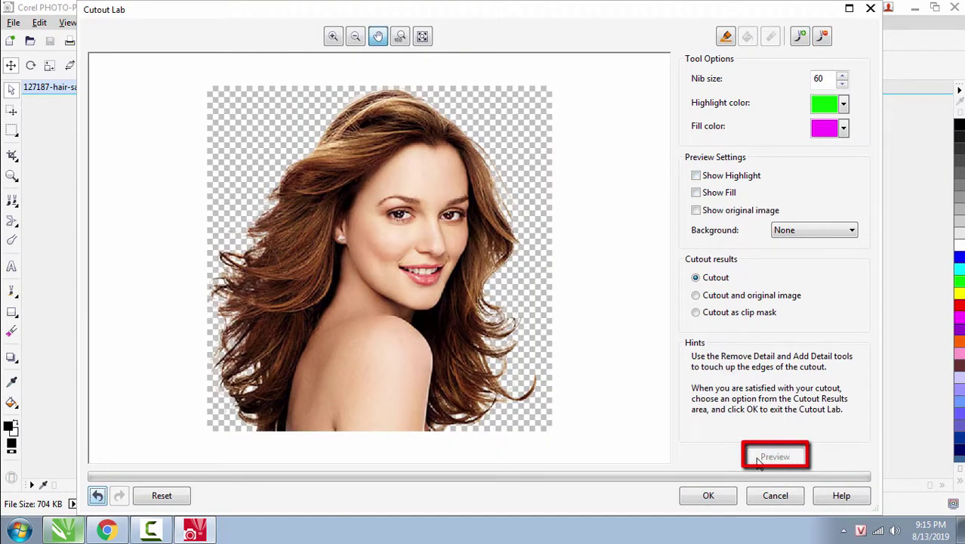
left_click(709, 497)
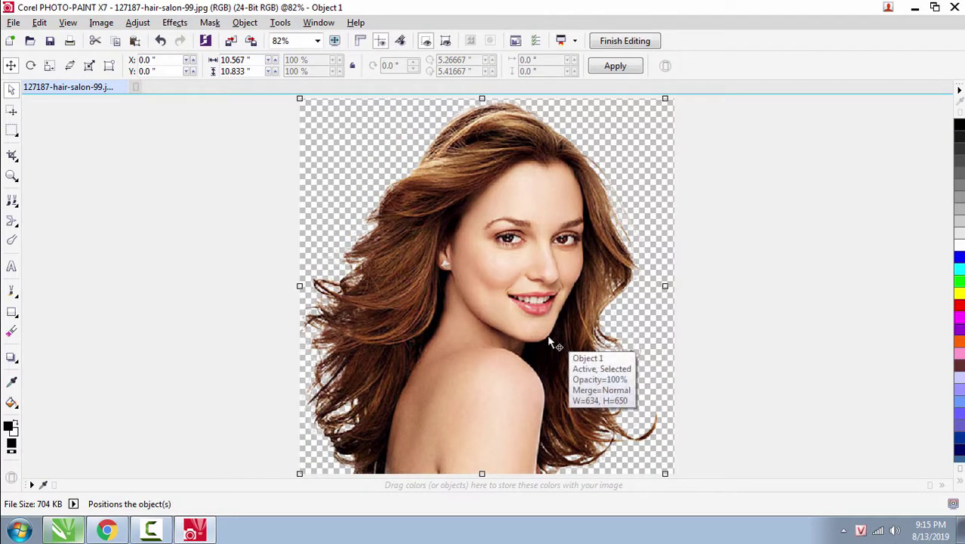
left_click(699, 307)
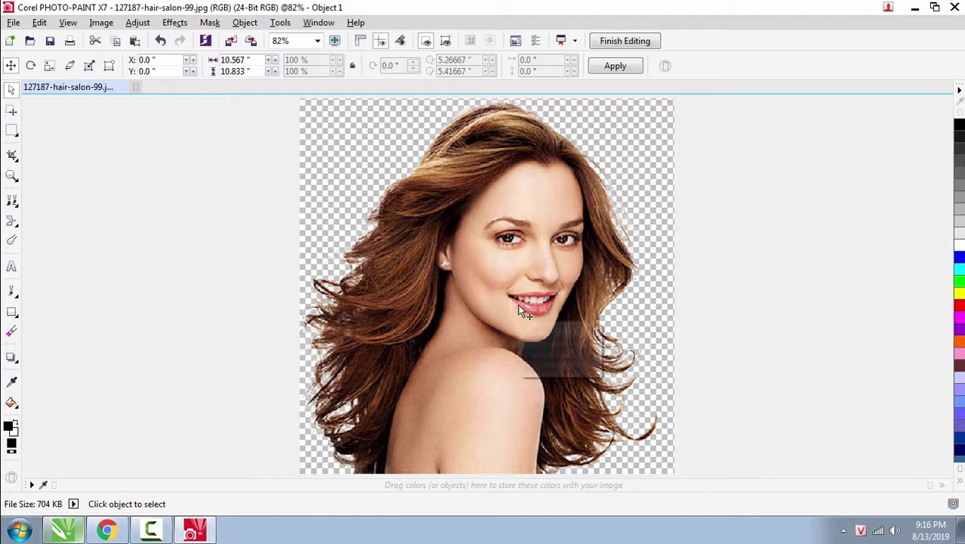
Try moving the cut-out woman over the transparent background, undoing each move.
scroll(528, 306, "down", 2)
scroll(581, 302, "up", 1)
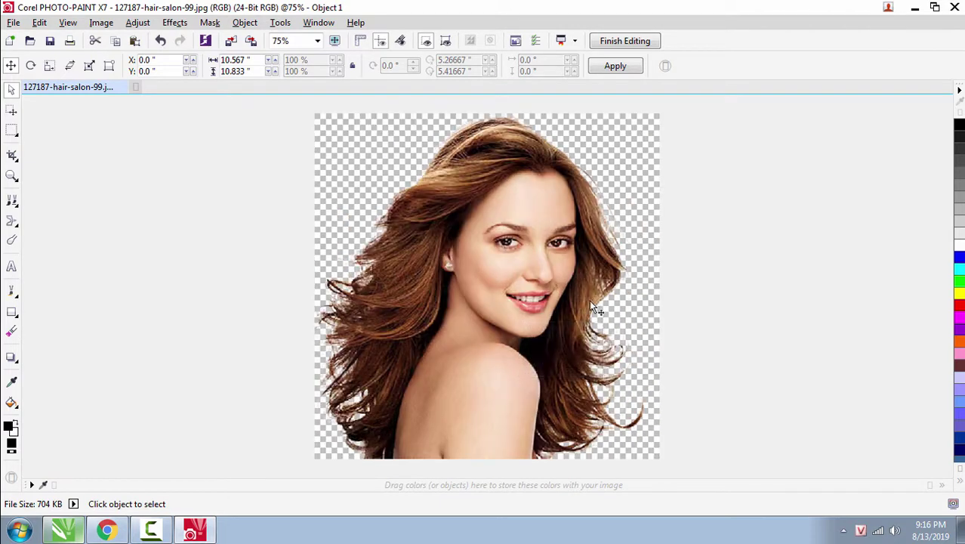
scroll(589, 301, "down", 1)
scroll(589, 301, "up", 1)
left_click(491, 283)
left_click_drag(491, 282, 478, 290)
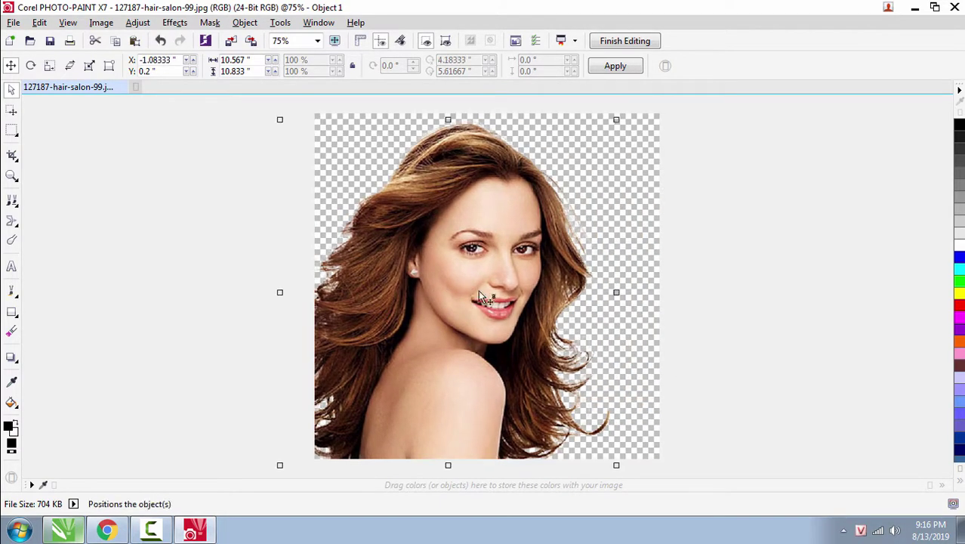
key("ctrl+z")
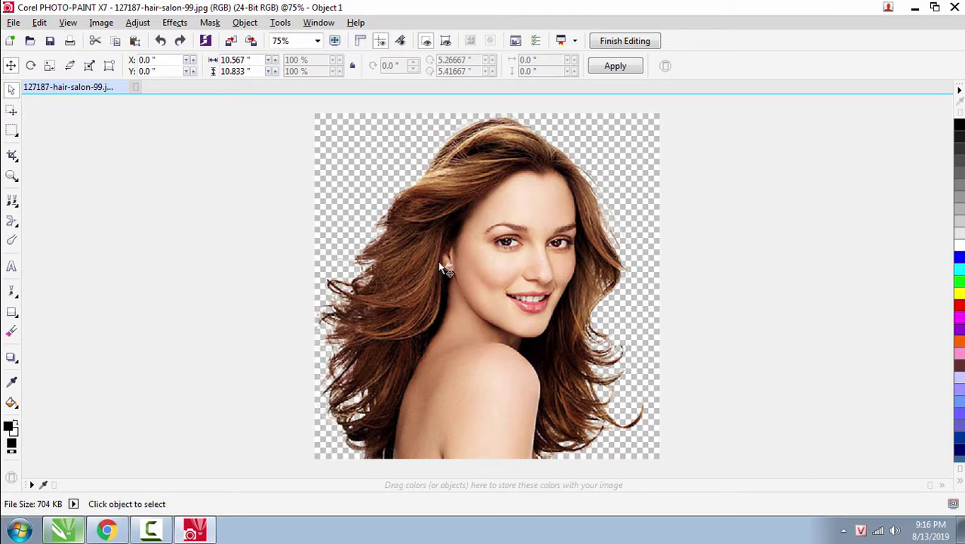
left_click_drag(444, 264, 473, 260)
key("ctrl+z")
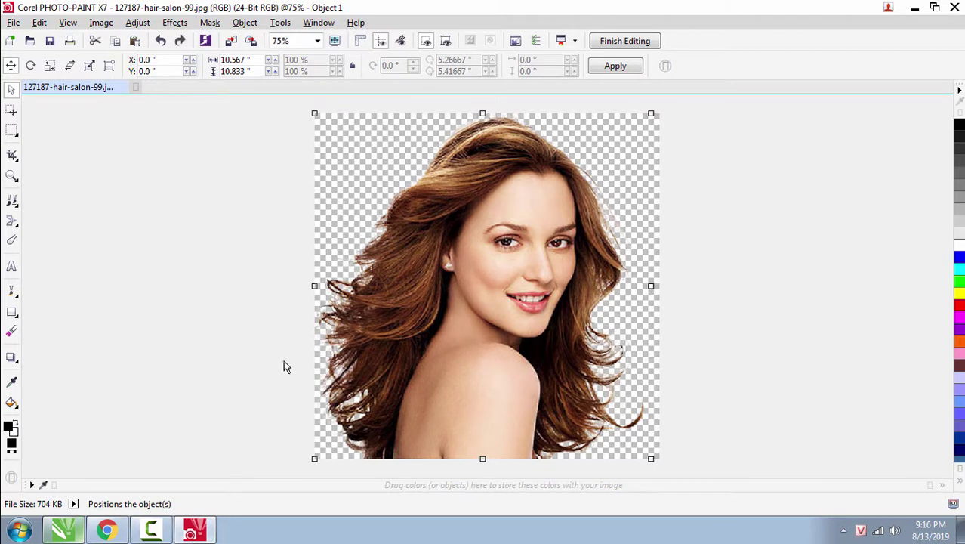
Save the cutout, minimize PHOTO-PAINT to return to CorelDRAW, and deselect the updated bitmap.
left_click(48, 42)
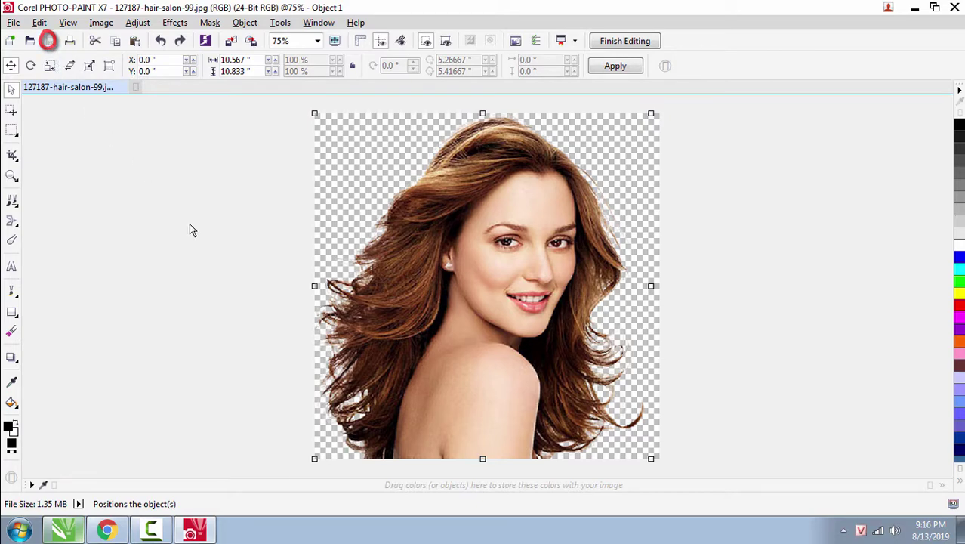
left_click(914, 11)
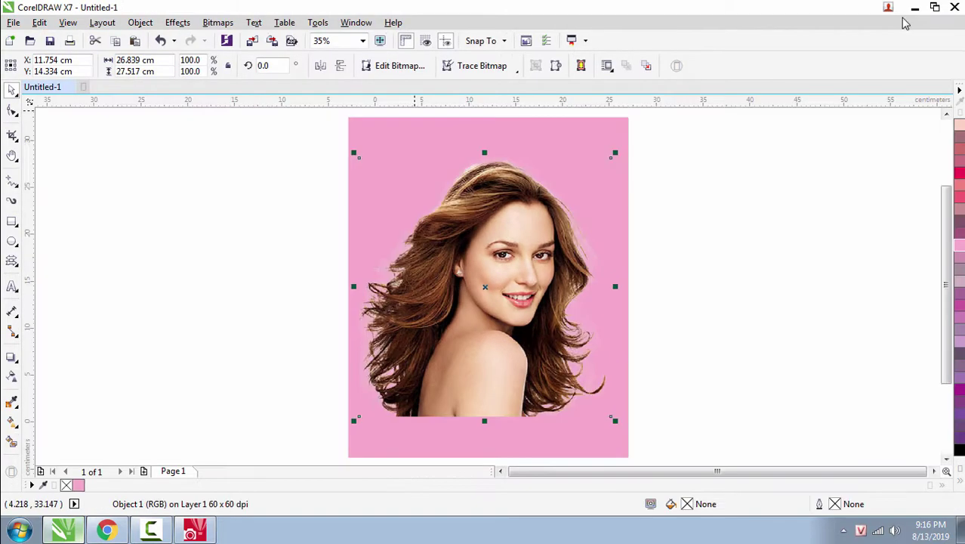
left_click(652, 283)
Examine the cutout's hair edges up close against the pink rectangle for leftover white fringes.
scroll(478, 176, "up", 4)
scroll(479, 176, "down", 2)
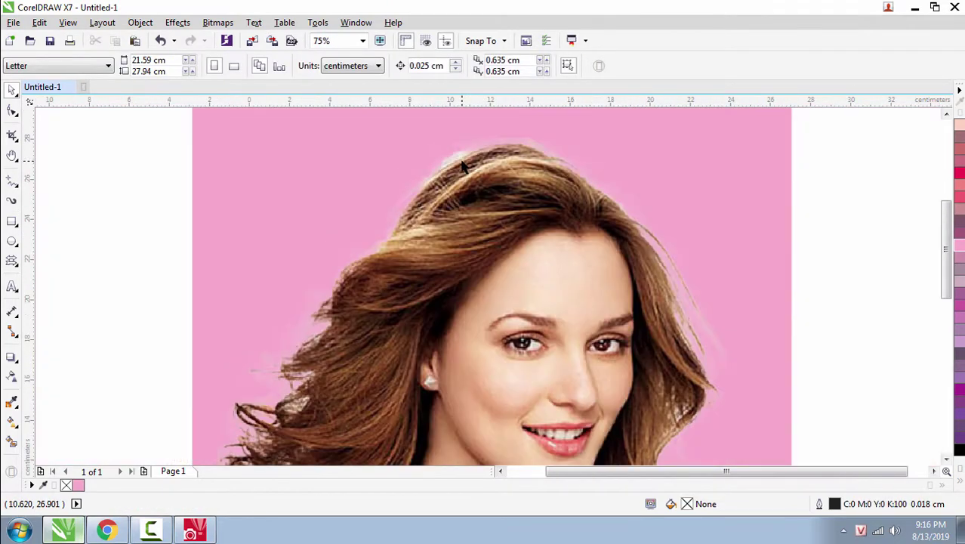
scroll(463, 166, "down", 2)
scroll(382, 265, "up", 1)
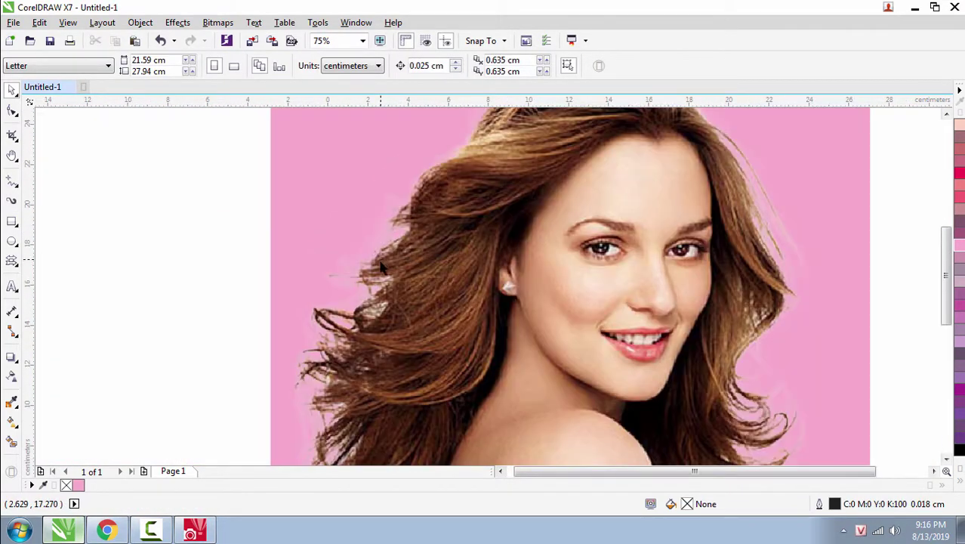
scroll(453, 272, "down", 2)
scroll(518, 278, "up", 1)
left_click(576, 175)
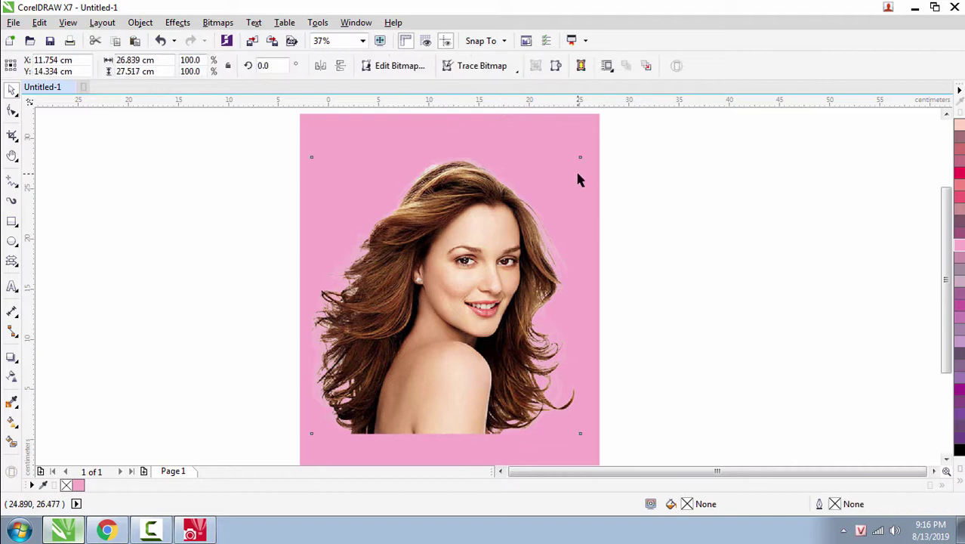
Give the pink rectangle an elliptical fountain fill running from white in the centre to pink at the edge.
left_click(582, 123)
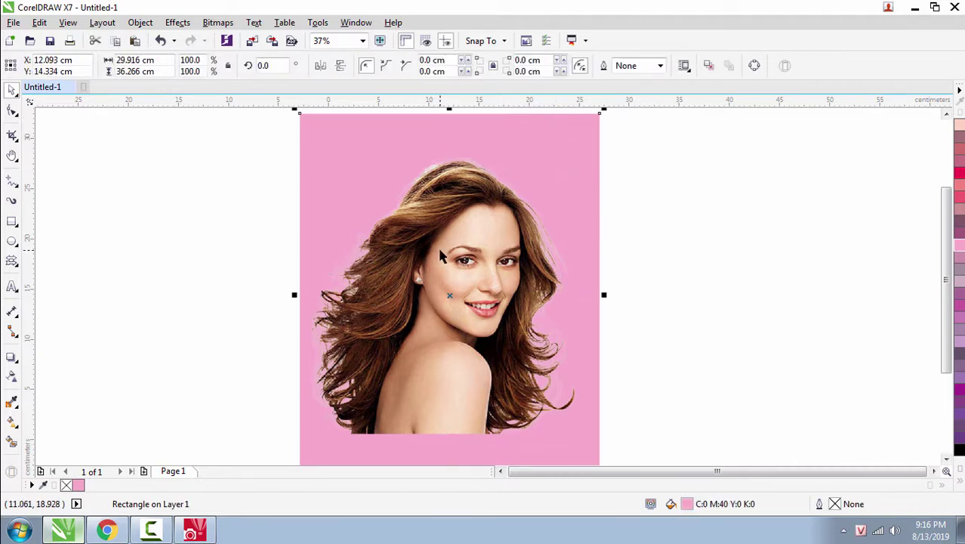
scroll(442, 257, "down", 1)
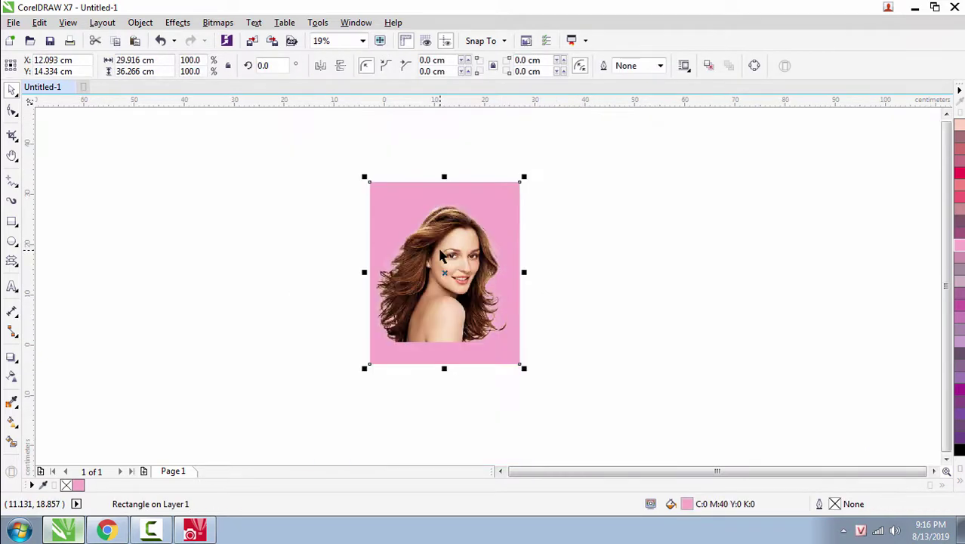
left_click(12, 423)
left_click(74, 421)
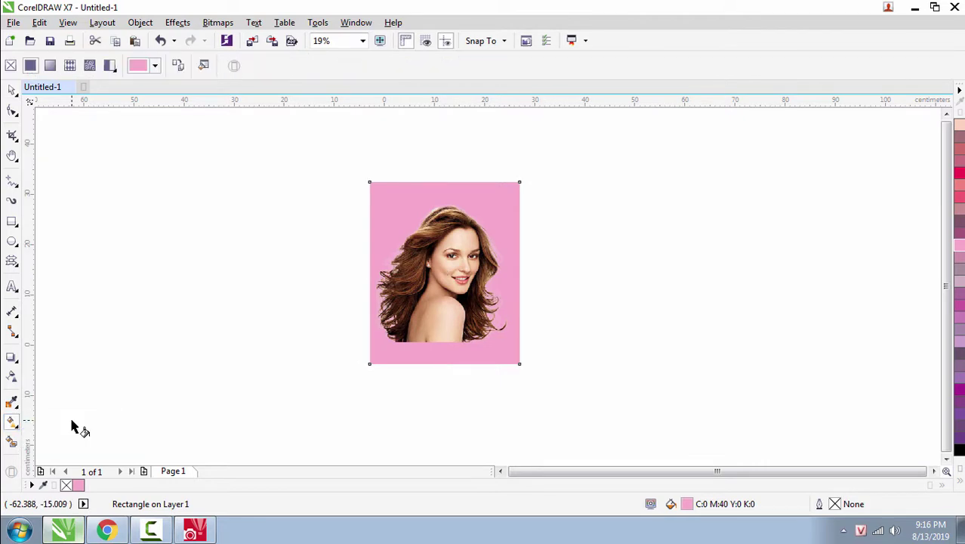
left_click(49, 66)
left_click(197, 66)
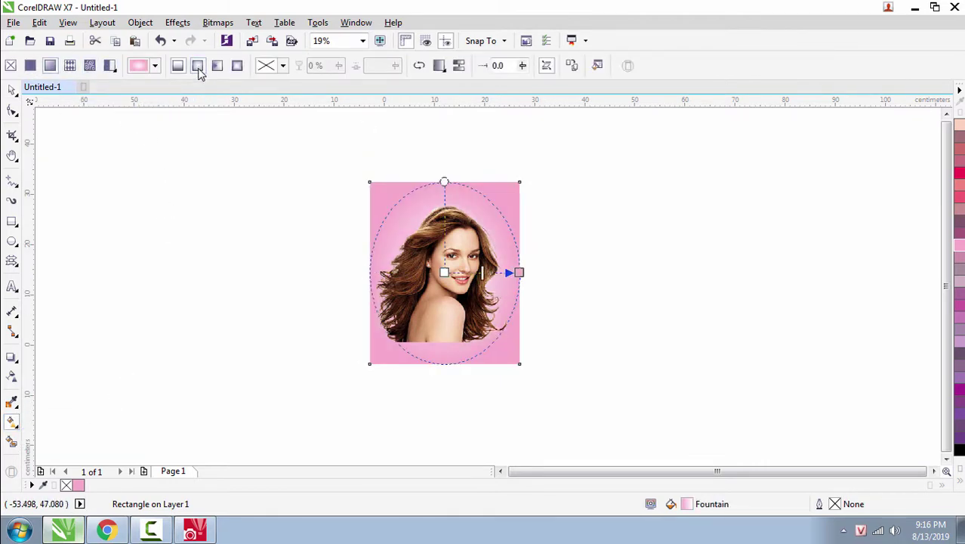
Stretch the rectangle's elliptical fountain fill beyond its sides and shift the midpoint towards the pink end for a larger light centre.
left_click_drag(519, 272, 529, 271)
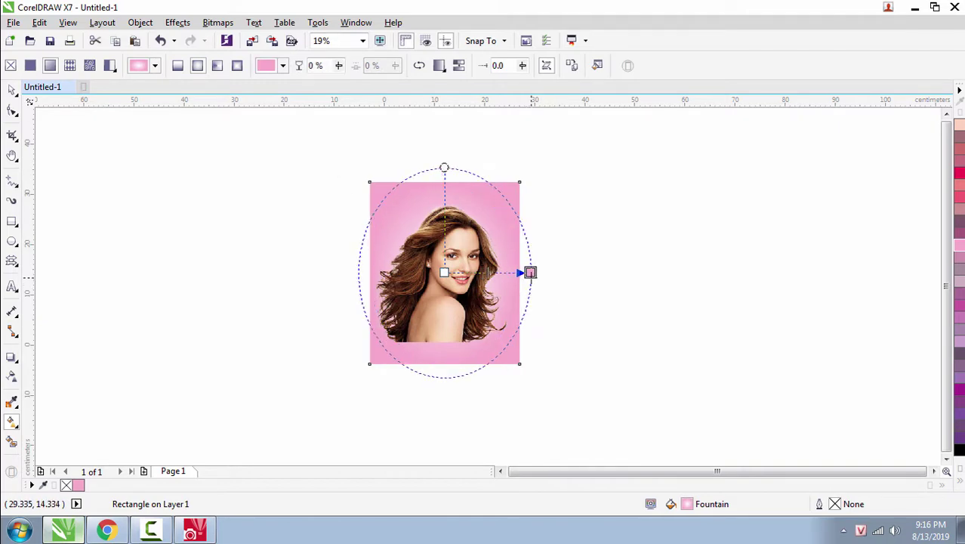
scroll(419, 166, "up", 2)
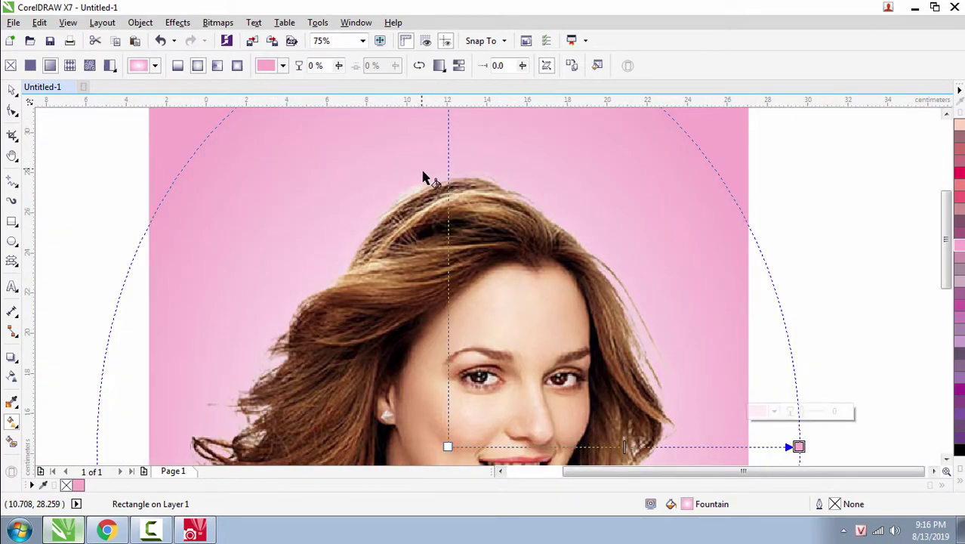
scroll(426, 272, "down", 1)
left_click_drag(525, 356, 555, 356)
left_click_drag(613, 357, 633, 340)
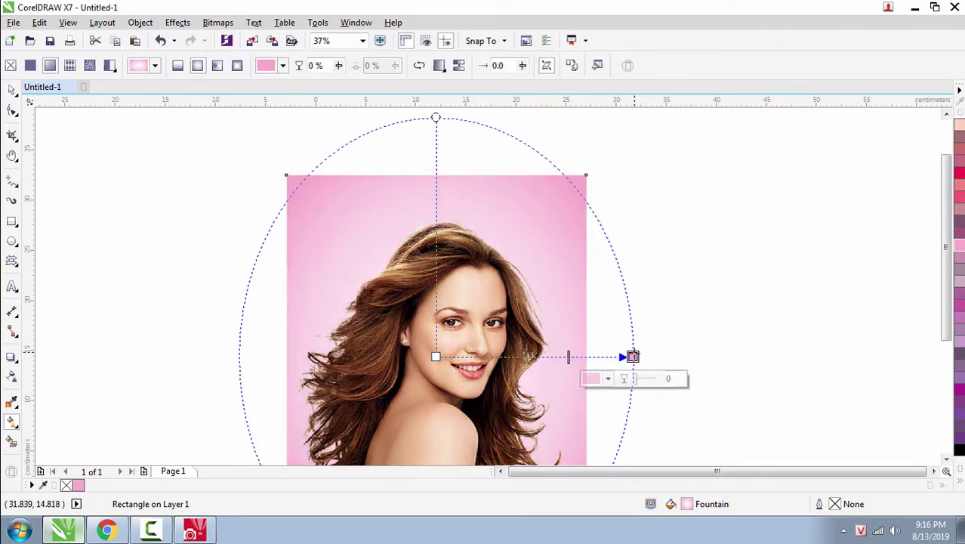
left_click(670, 353)
scroll(487, 209, "down", 3)
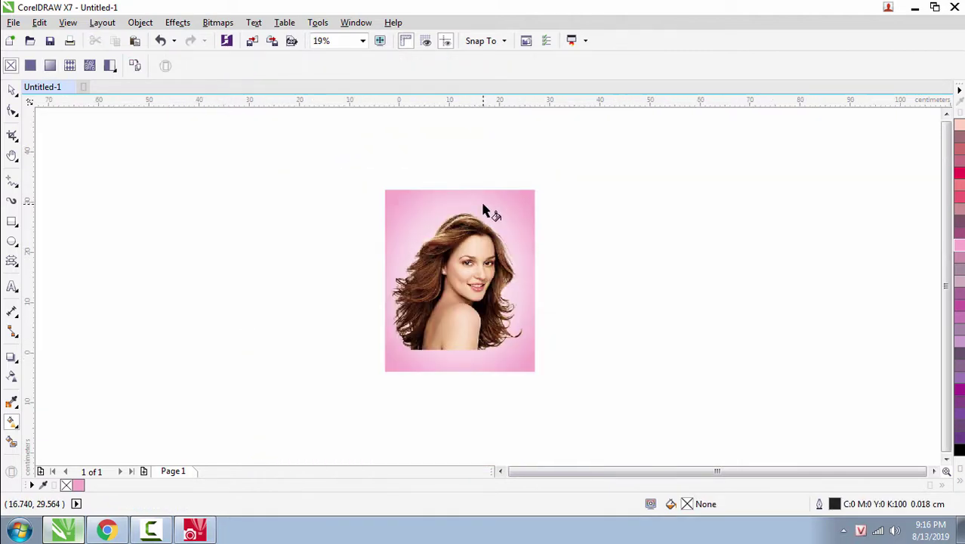
scroll(530, 309, "up", 3)
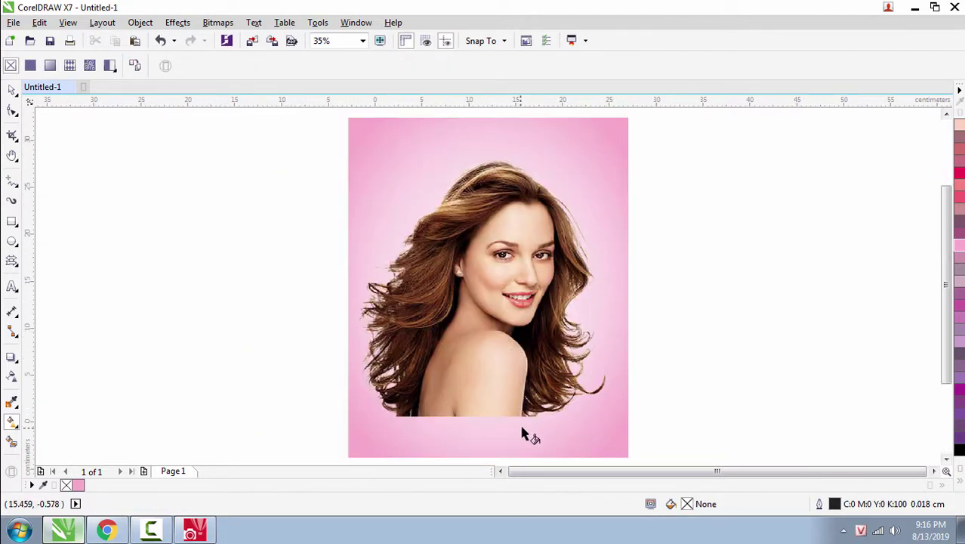
scroll(514, 423, "up", 2)
scroll(483, 393, "down", 2)
Move the cut-out woman straight down until the bitmap's bottom edge meets the pink rectangle's bottom edge.
left_click(11, 89)
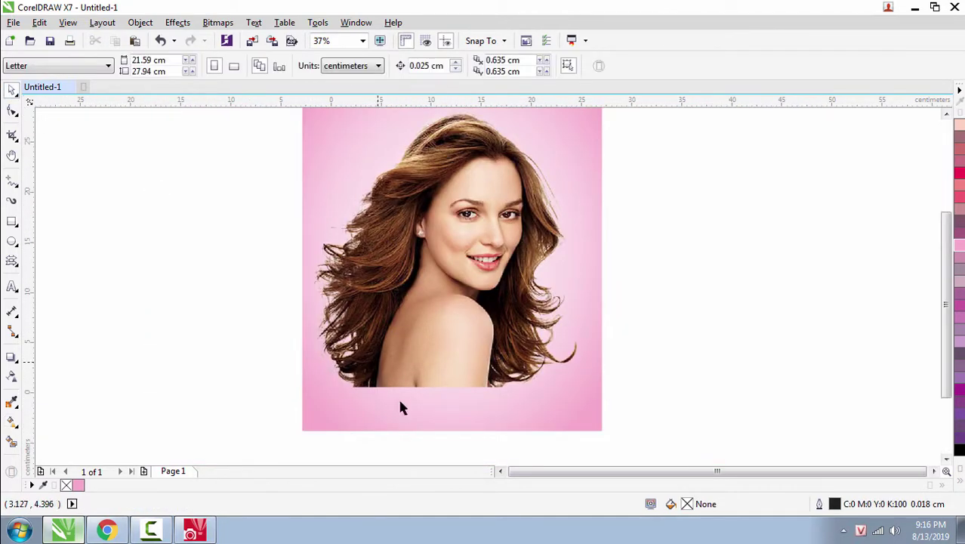
left_click(404, 387)
key("ctrl+v")
left_click_drag(410, 386, 400, 430)
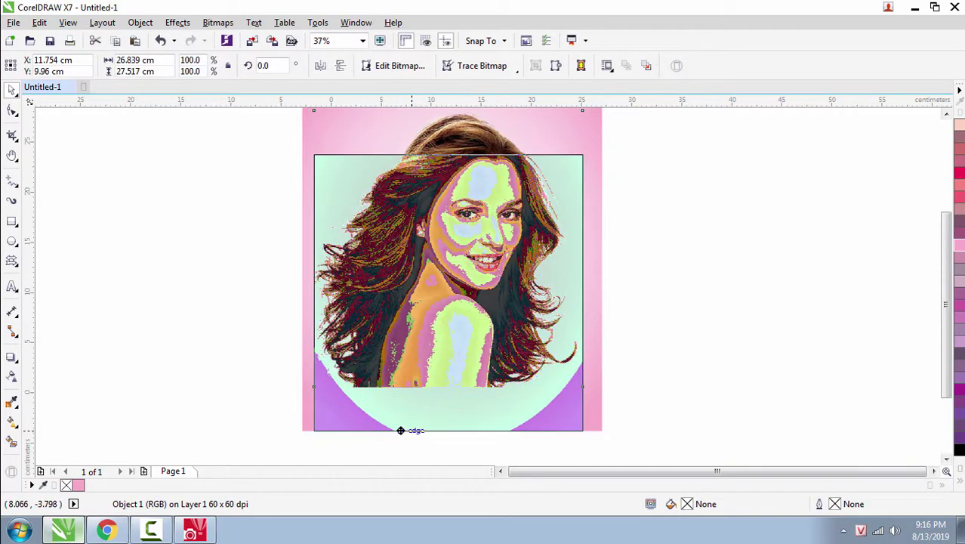
key("ctrl+z")
Enlarge the cutout proportionally to 107% from its top-right corner, and slightly more from its top-left corner, keeping it on the rectangle's bottom edge.
scroll(401, 370, "down", 2)
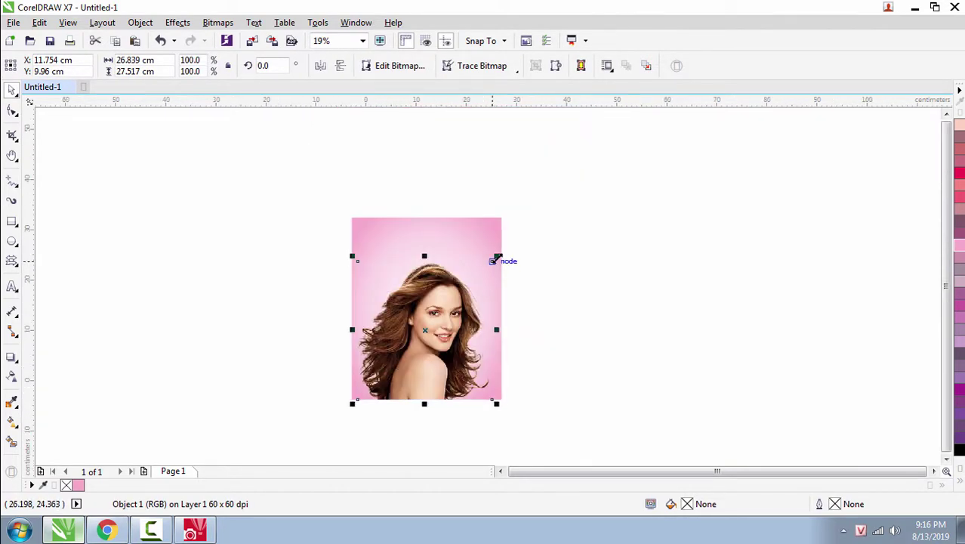
left_click_drag(497, 258, 504, 244)
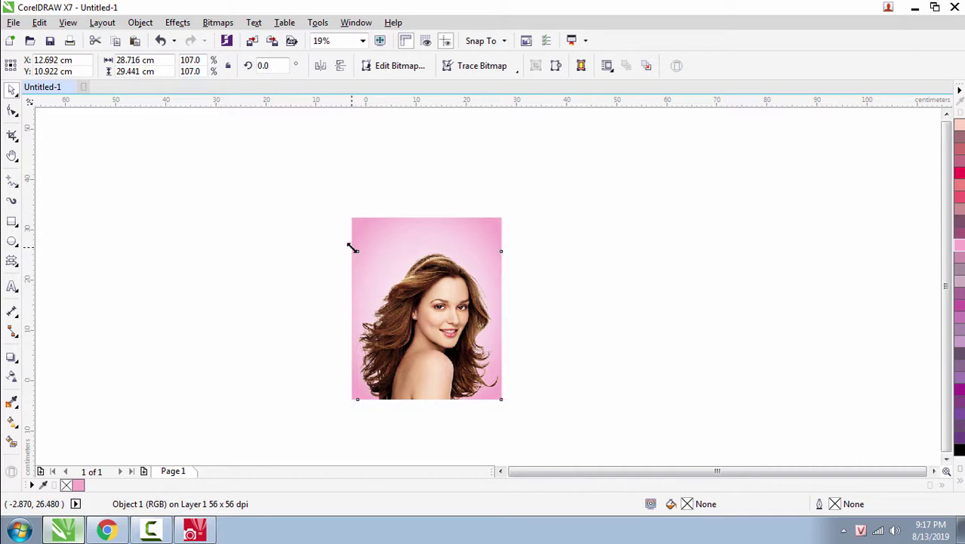
left_click_drag(352, 247, 346, 241)
key("Escape")
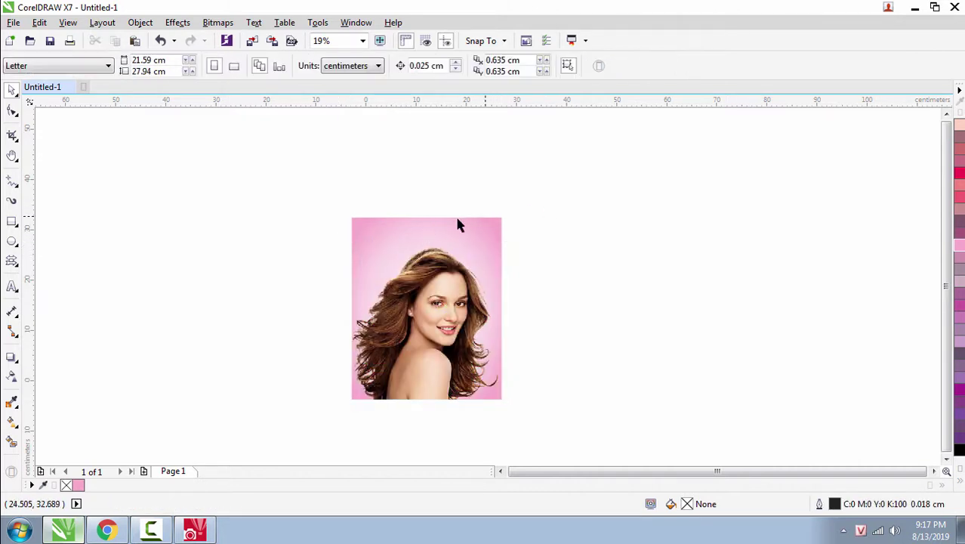
key("F4")
Rotate the rectangle's elliptical fountain fill upright so its pink end sits at the middle of the rectangle's top edge.
left_click(389, 127)
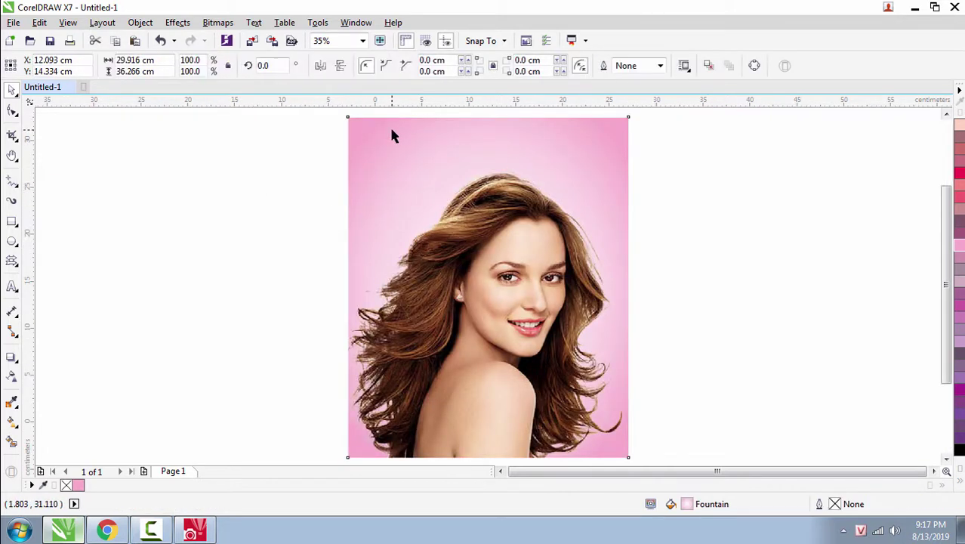
left_click(11, 377)
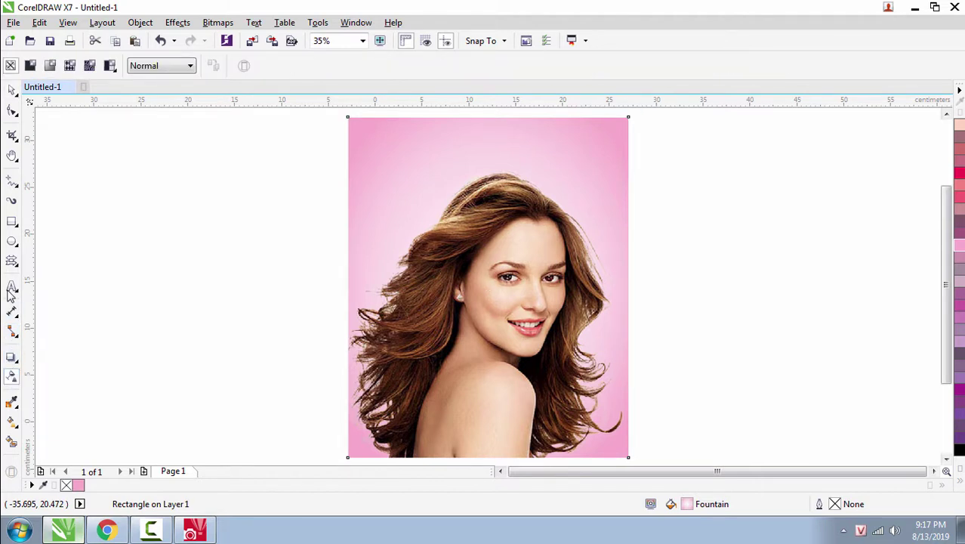
left_click(13, 91)
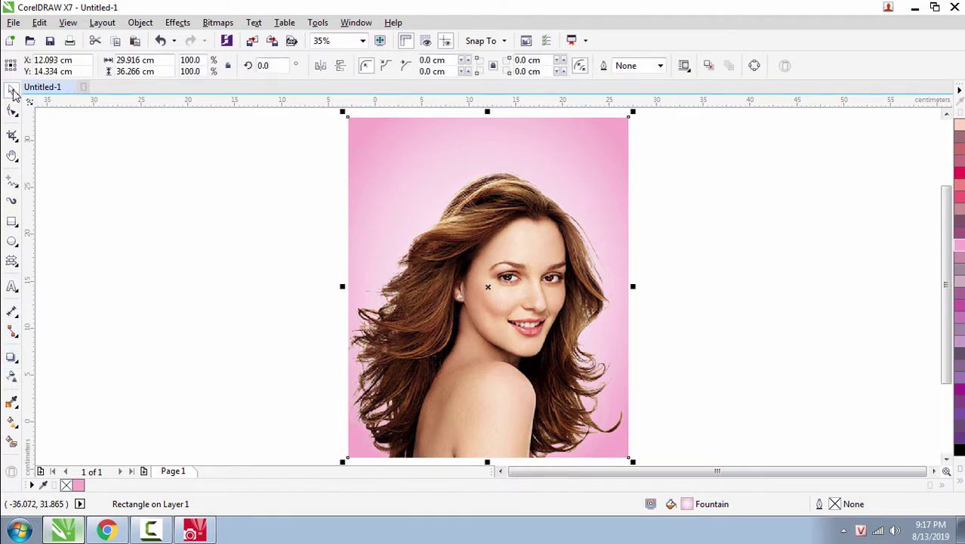
left_click(11, 422)
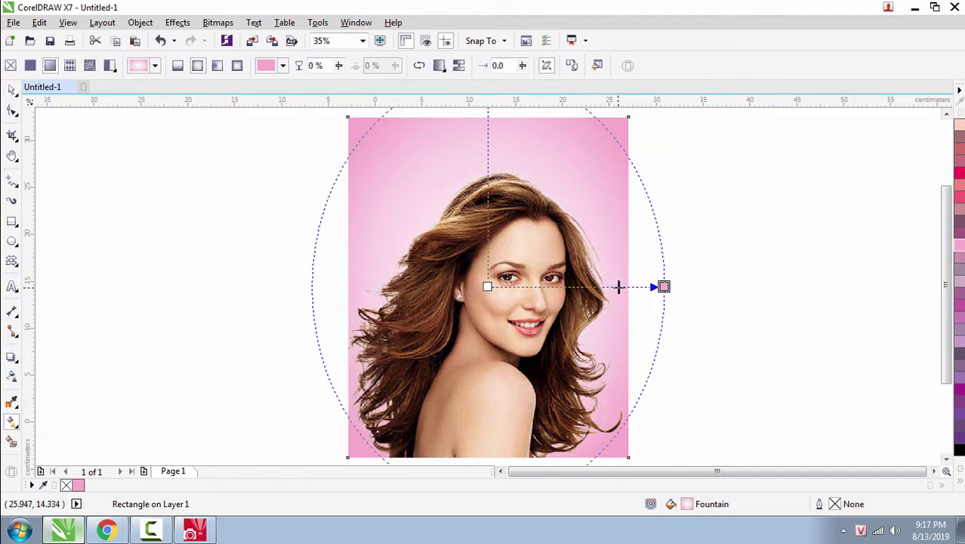
left_click(664, 287)
left_click_drag(664, 287, 488, 121)
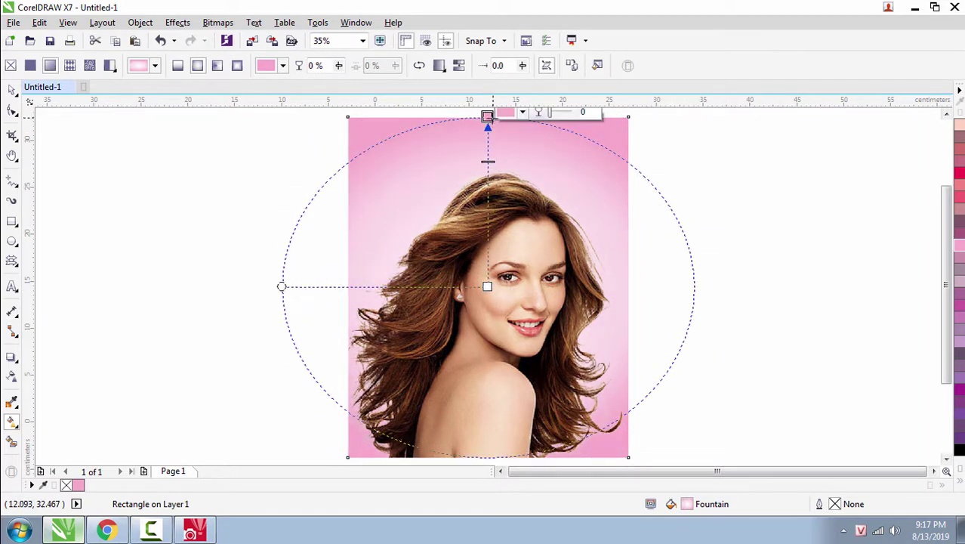
Stretch the fountain fill's pink end straight up beyond the rectangle's top edge and deselect the rectangle.
key("F3")
left_click_drag(488, 200, 488, 175)
left_click(643, 218)
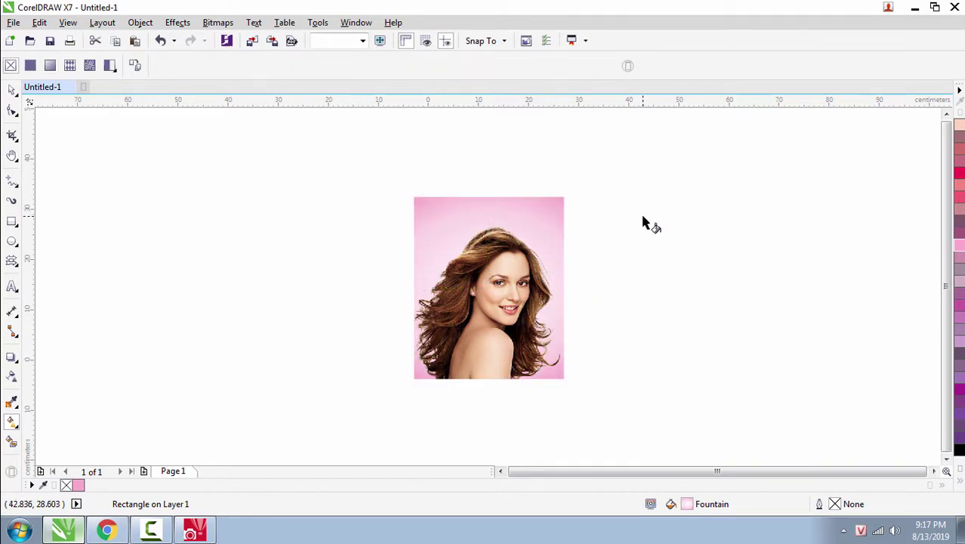
left_click(12, 90)
scroll(607, 348, "up", 5)
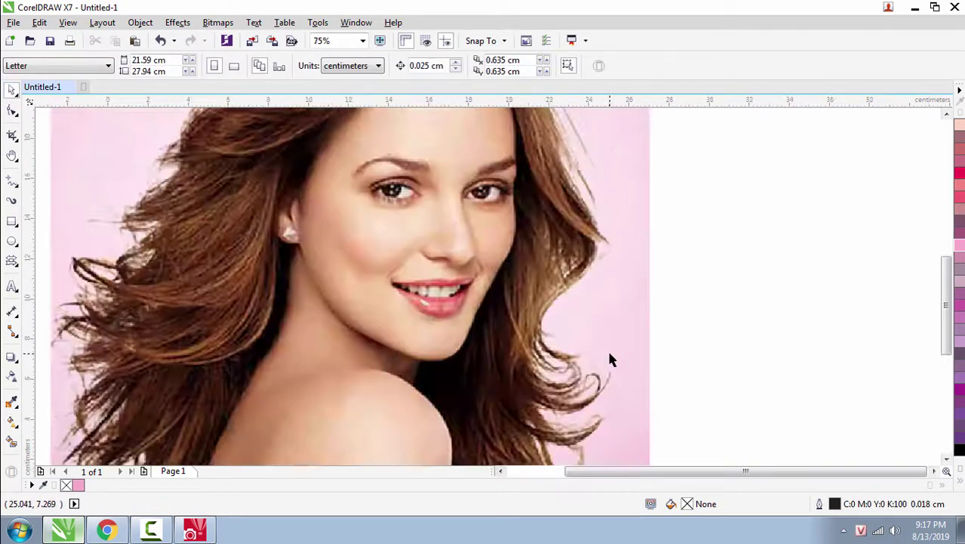
scroll(588, 354, "down", 3)
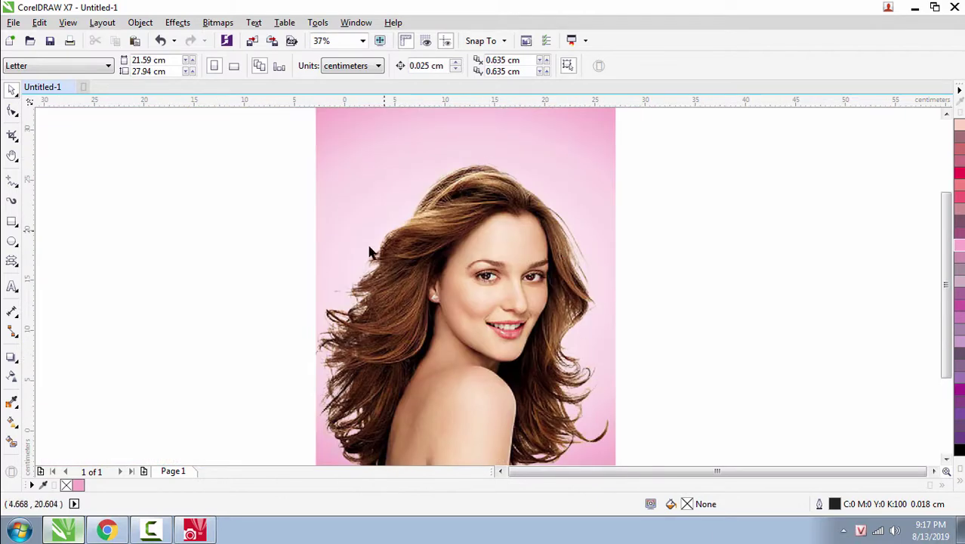
scroll(658, 374, "down", 1)
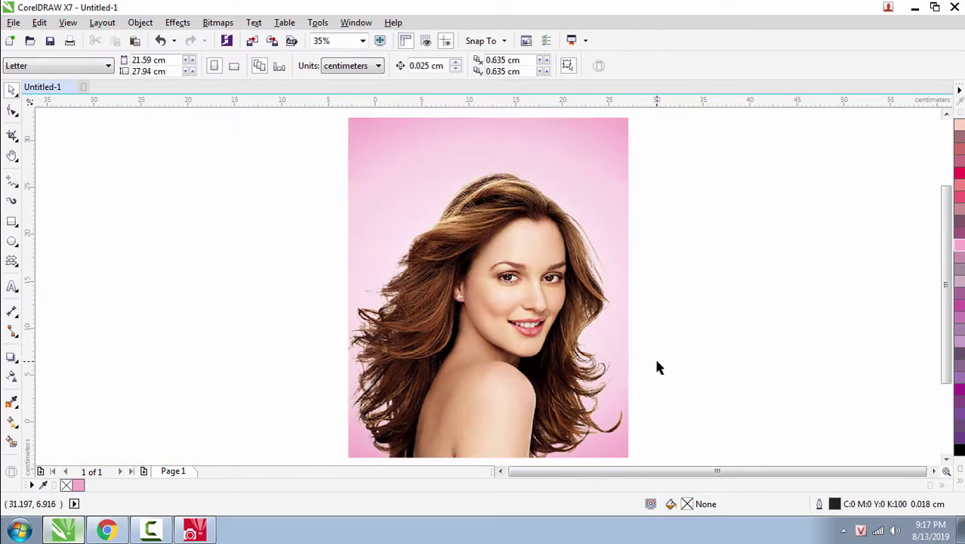